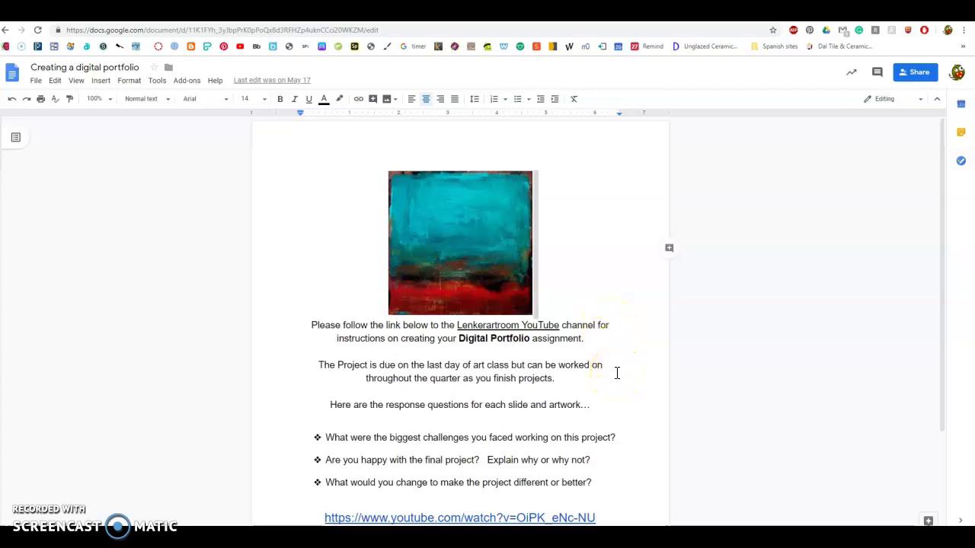
# Scroll through the 'Creating a digital portfolio' instructions document to review it.
pyautogui.scroll(-1, 616, 373)
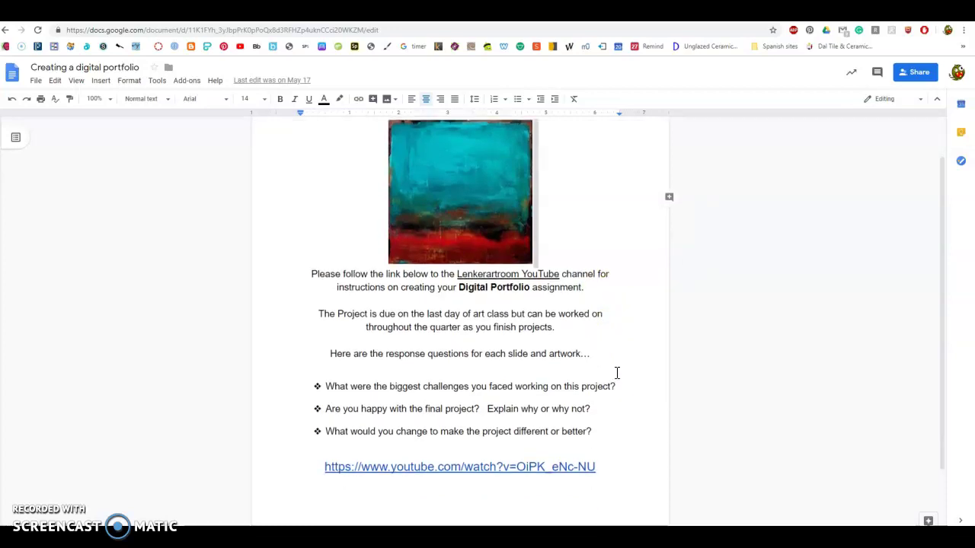
pyautogui.scroll(1, 616, 373)
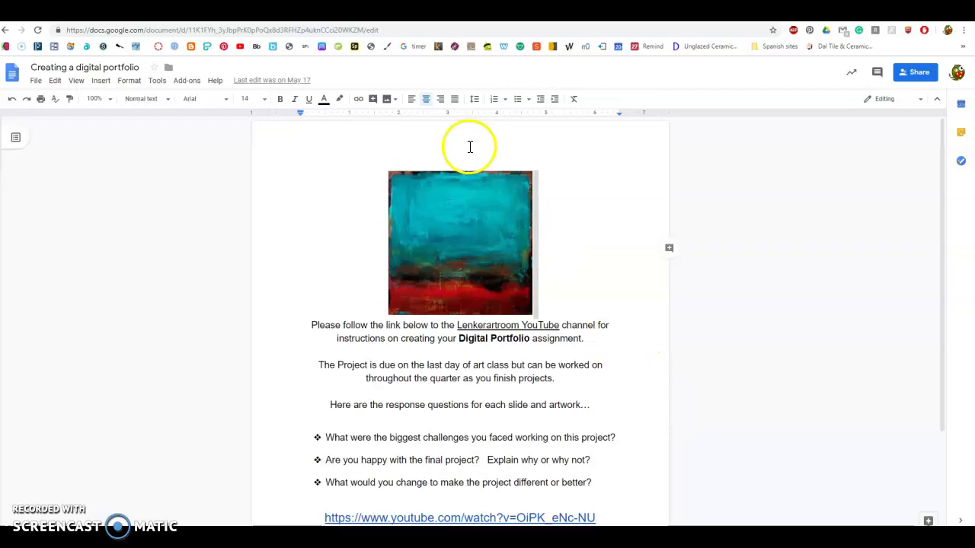
# From My Drive, launch Google Slides through the Google apps launcher.
pyautogui.click(454, 46)
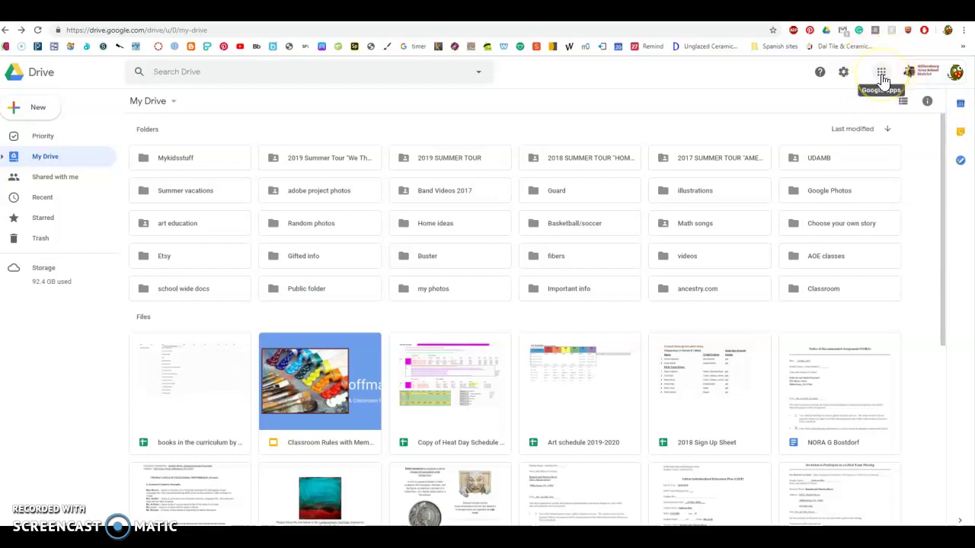
pyautogui.click(881, 75)
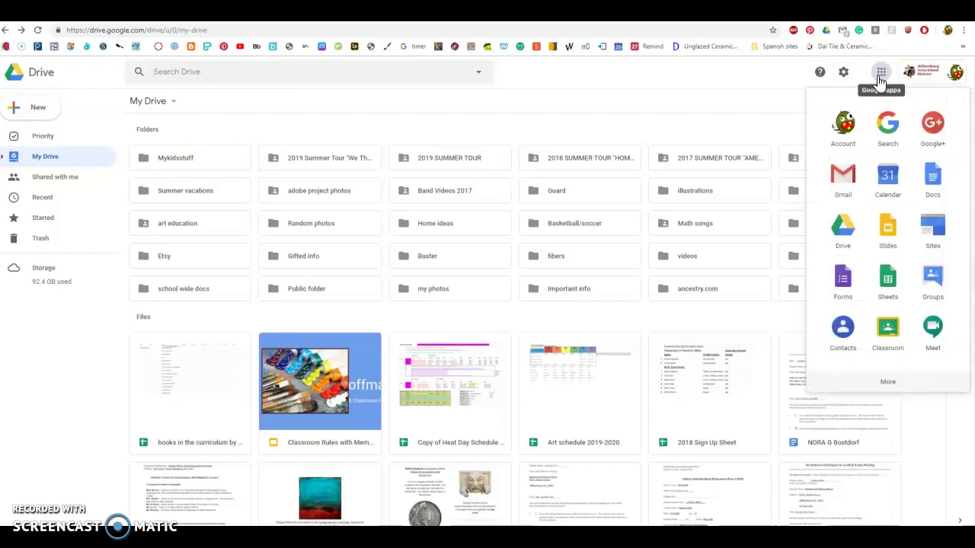
pyautogui.click(897, 243)
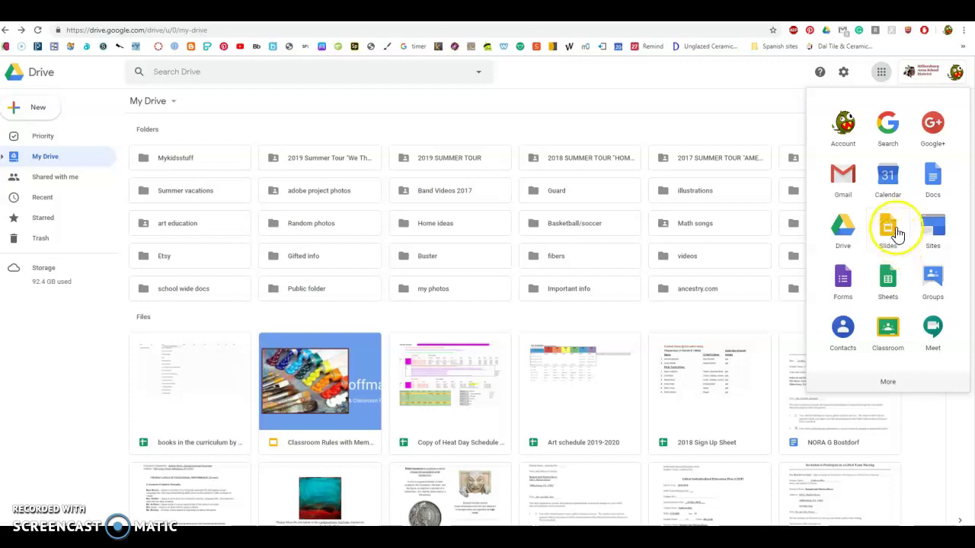
pyautogui.click(892, 385)
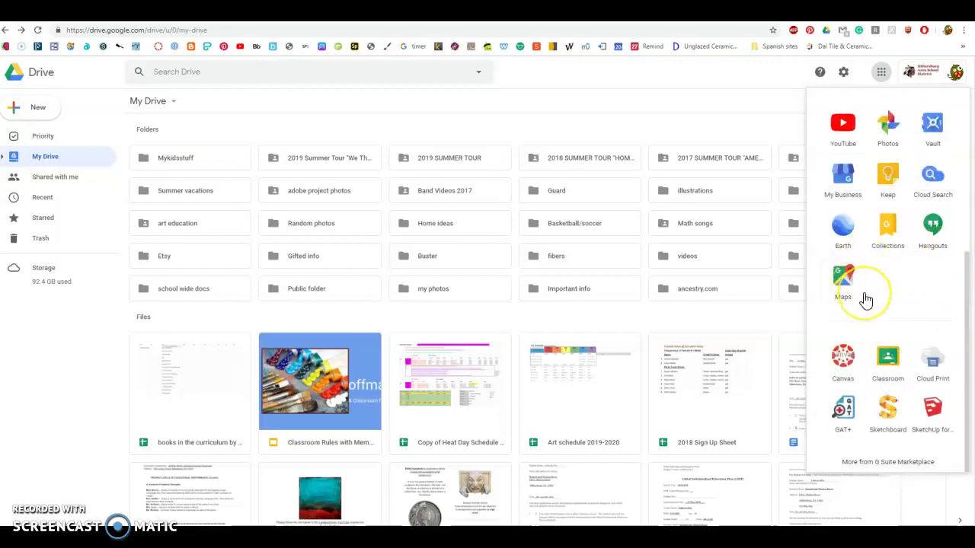
pyautogui.scroll(6, 863, 299)
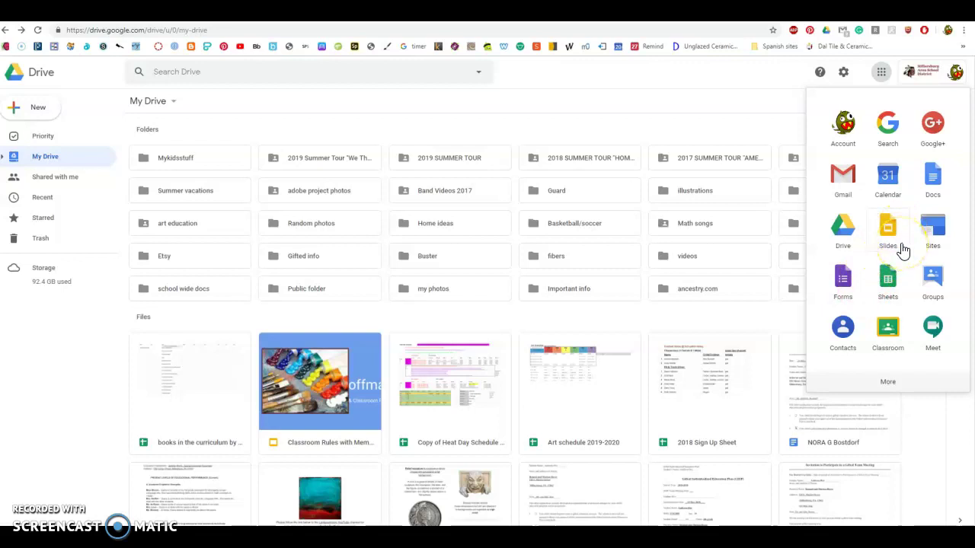
pyautogui.click(900, 240)
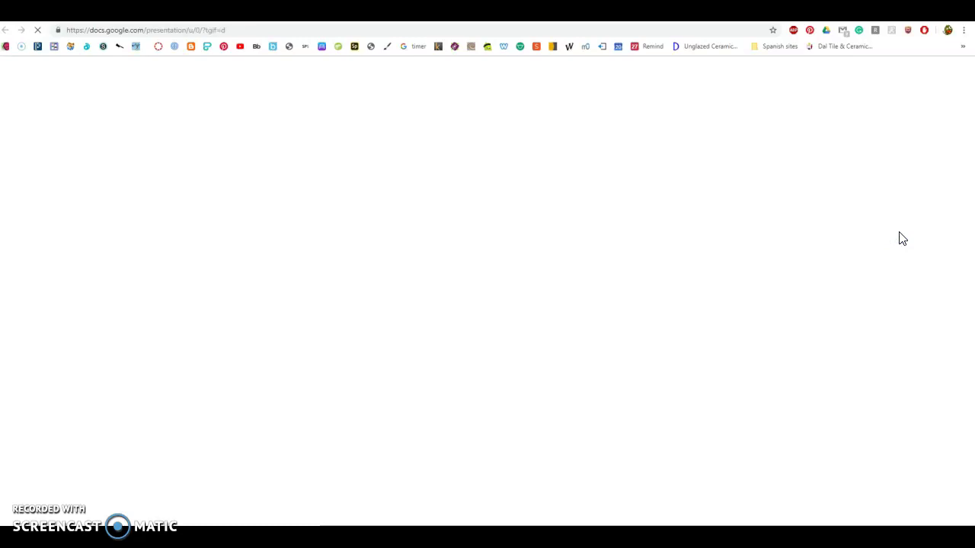
# Start a new blank presentation from the Slides home page.
pyautogui.click(904, 241)
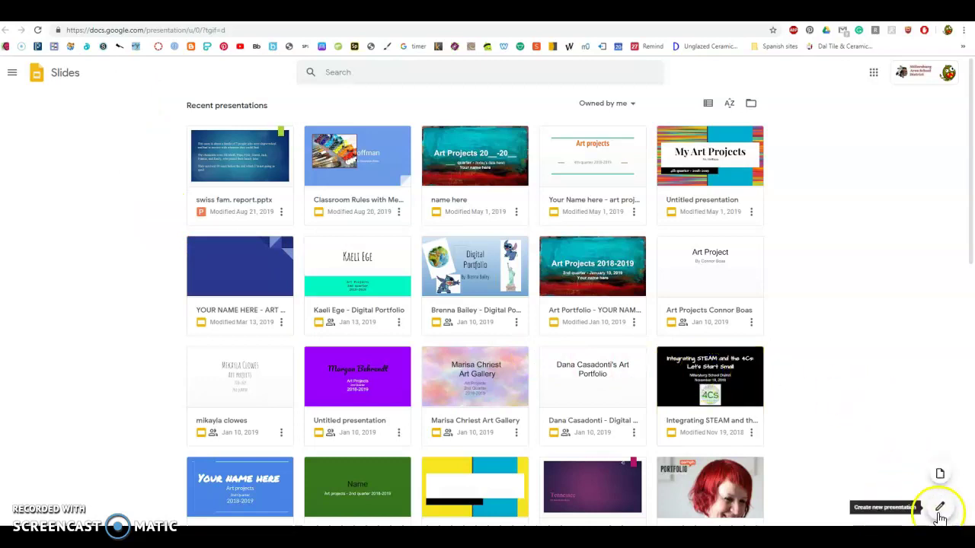
pyautogui.click(938, 507)
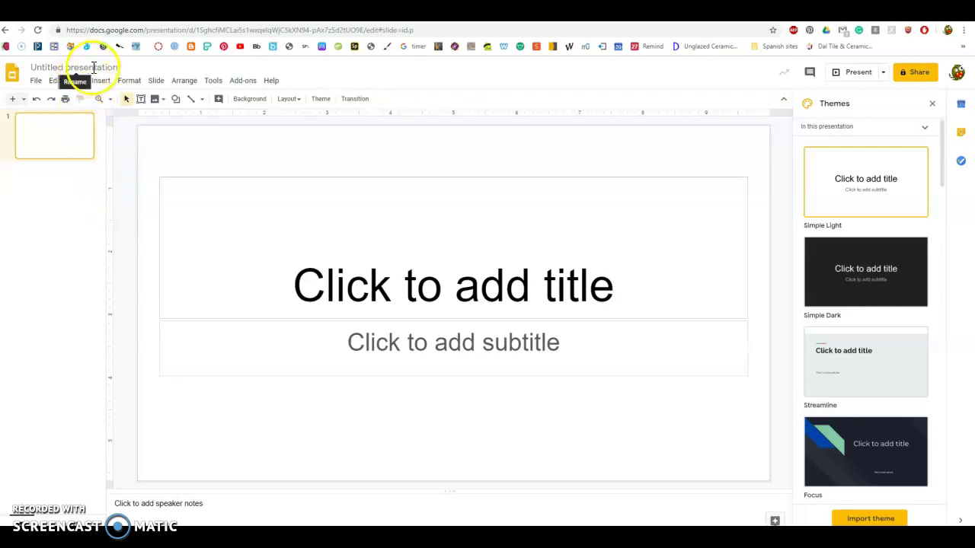
# Rename the untitled presentation to the student's name followed by '- art projects'.
pyautogui.click(122, 67)
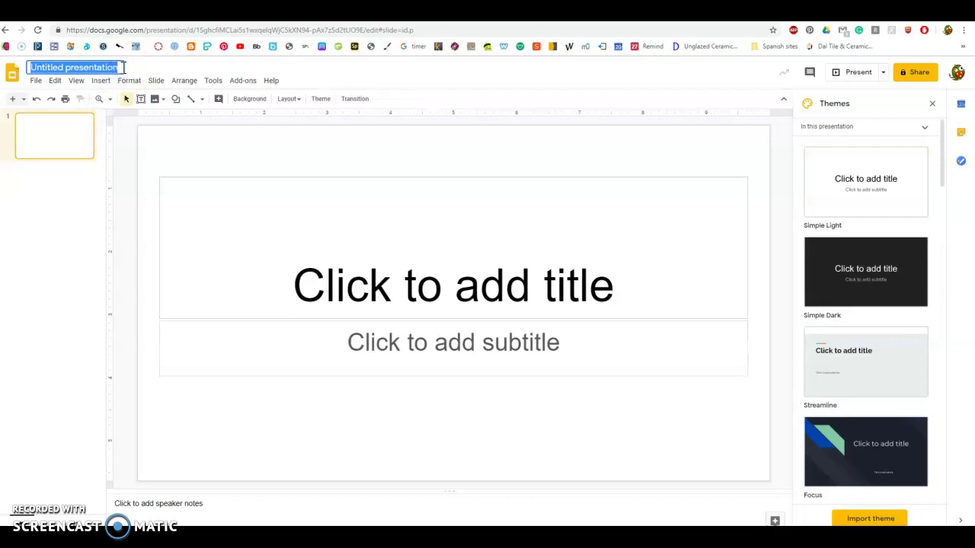
pyautogui.write('D ho')
pyautogui.press('BackSpace')
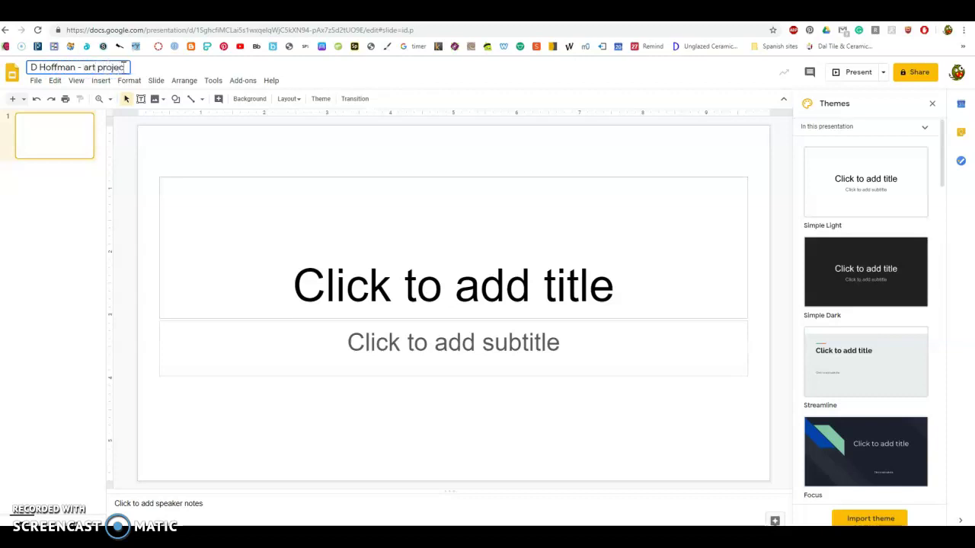
pyautogui.write('s')
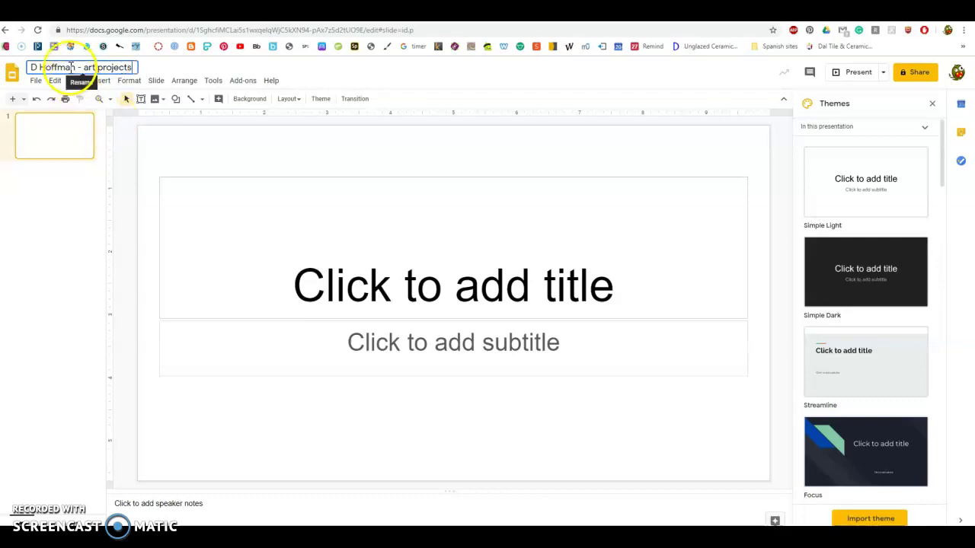
pyautogui.click(170, 161)
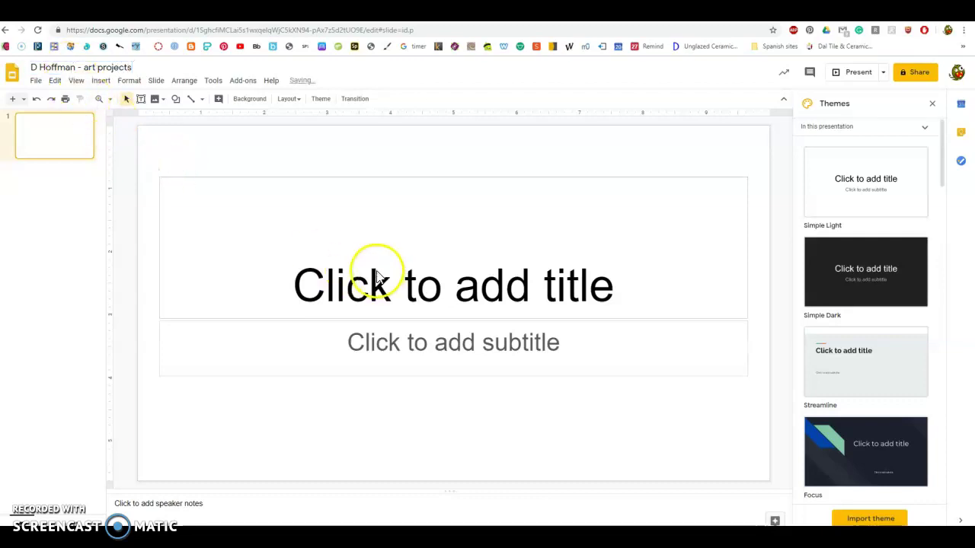
# Title the first slide 'Art Projects this quarter'.
pyautogui.click(640, 298)
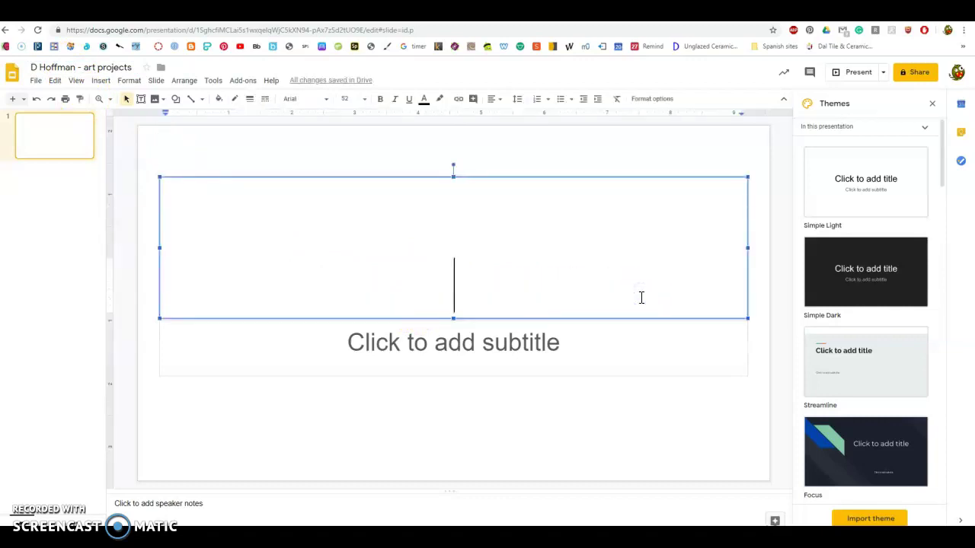
pyautogui.write('Art Pro')
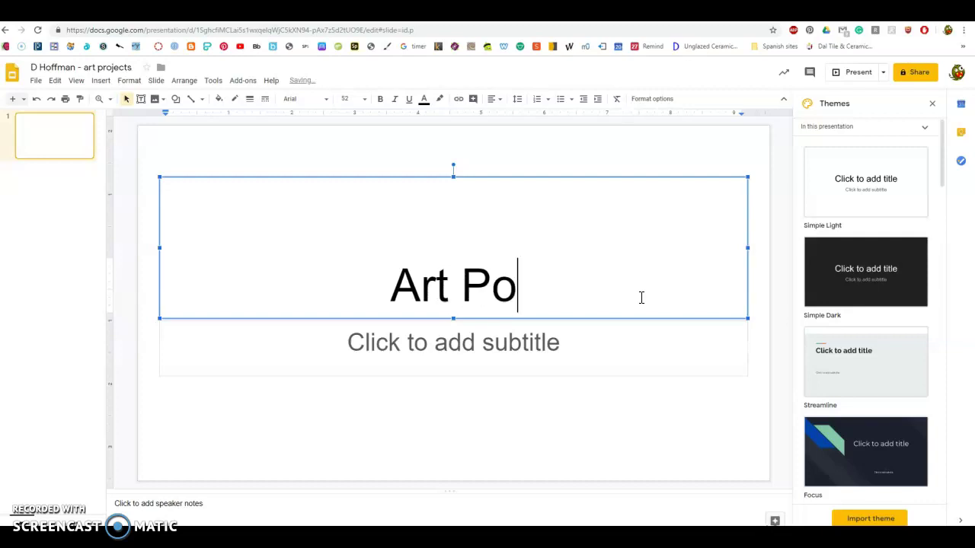
pyautogui.press('BackSpace')
pyautogui.write('roecjt')
pyautogui.press('BackSpace')
pyautogui.press('BackSpace')
pyautogui.press('BackSpace')
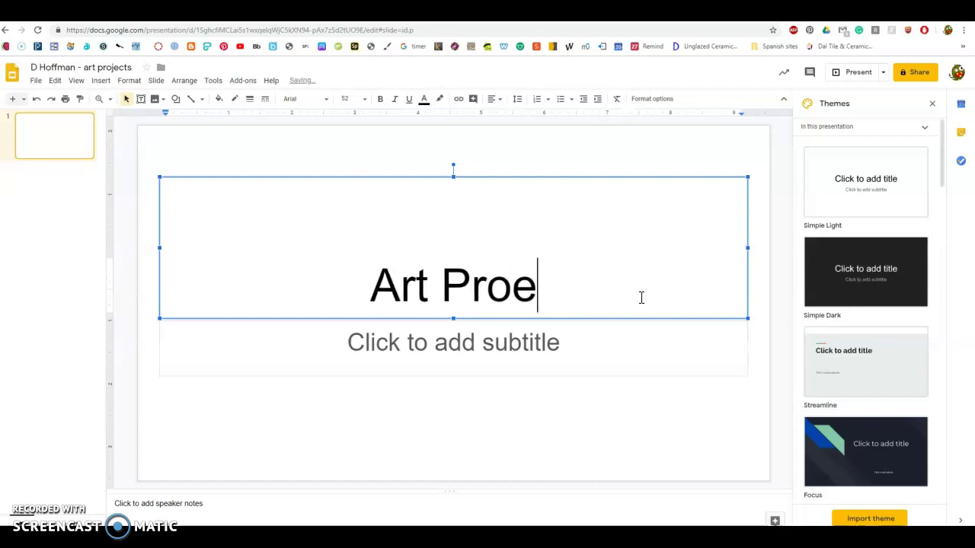
pyautogui.press('BackSpace')
pyautogui.write('c')
pyautogui.press('BackSpace')
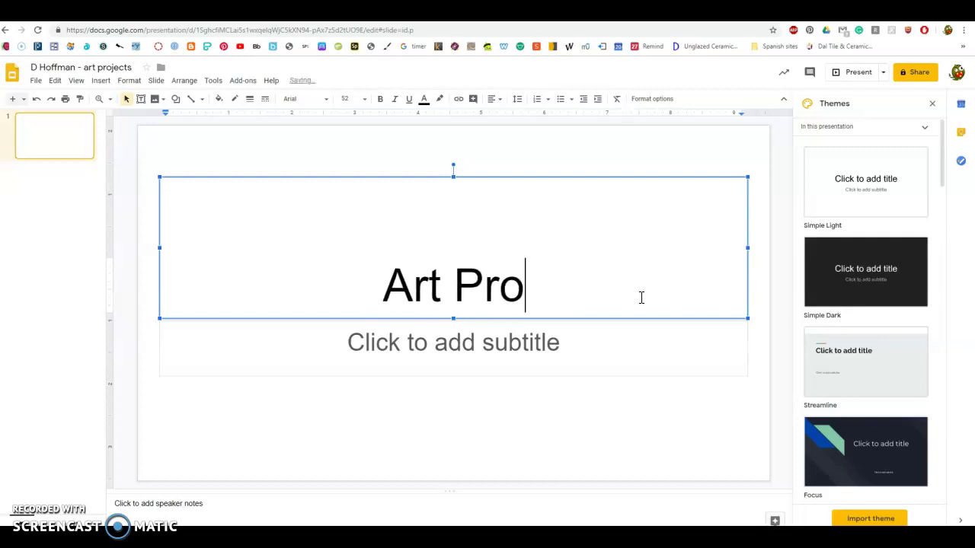
pyautogui.write('ject')
pyautogui.press('BackSpace')
pyautogui.write('s')
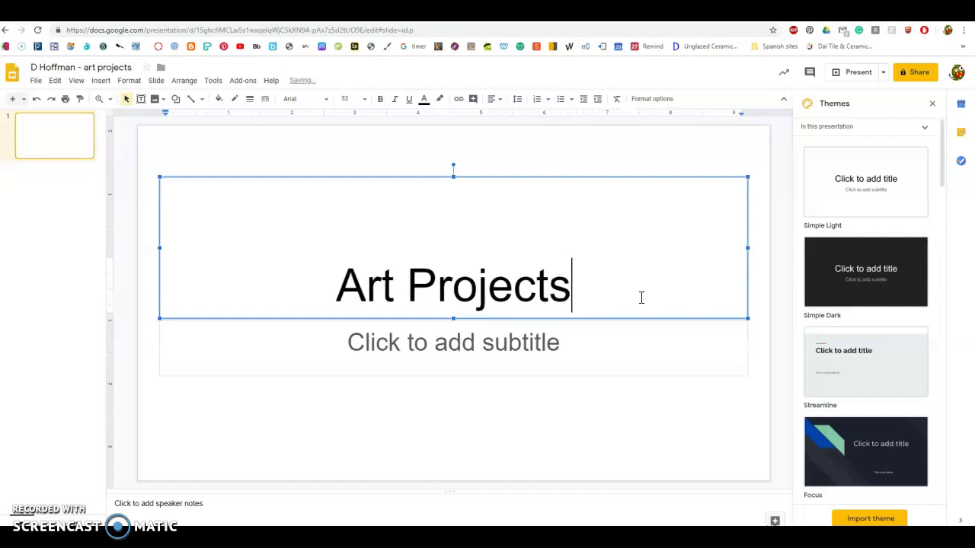
pyautogui.write(' fir')
pyautogui.press('BackSpace')
pyautogui.press('BackSpace')
pyautogui.press('BackSpace')
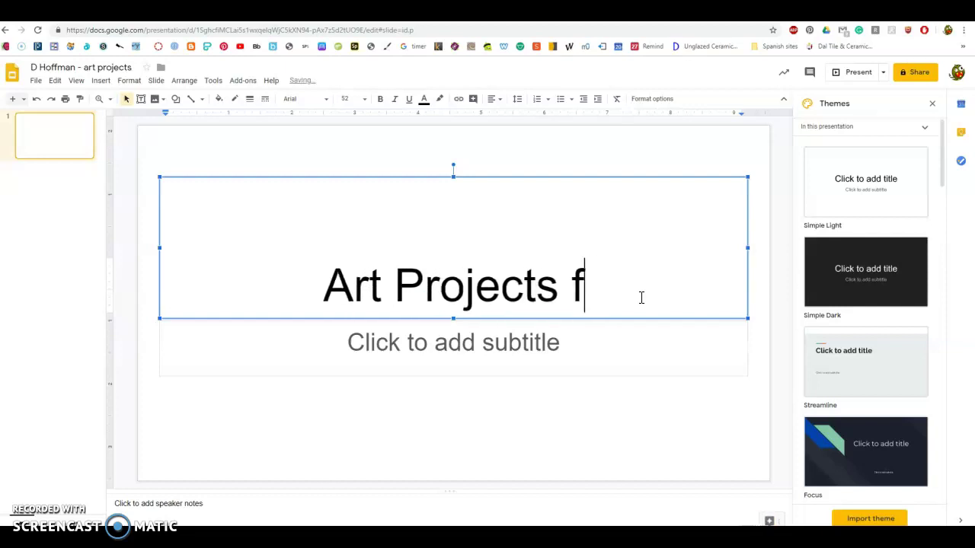
pyautogui.write('this quarter')
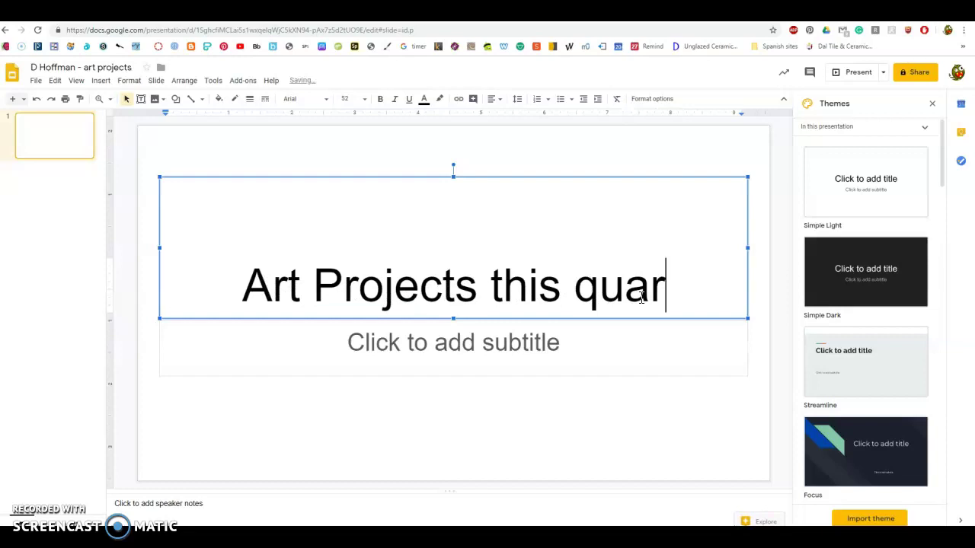
# Add a subtitle byline reading 'By Ms.' followed by the teacher's surname.
pyautogui.click(480, 343)
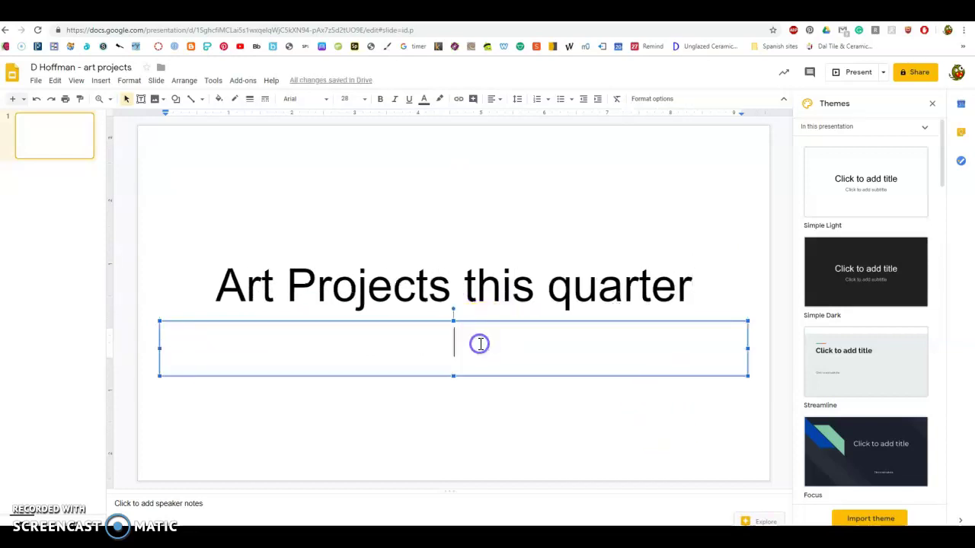
pyautogui.write('D')
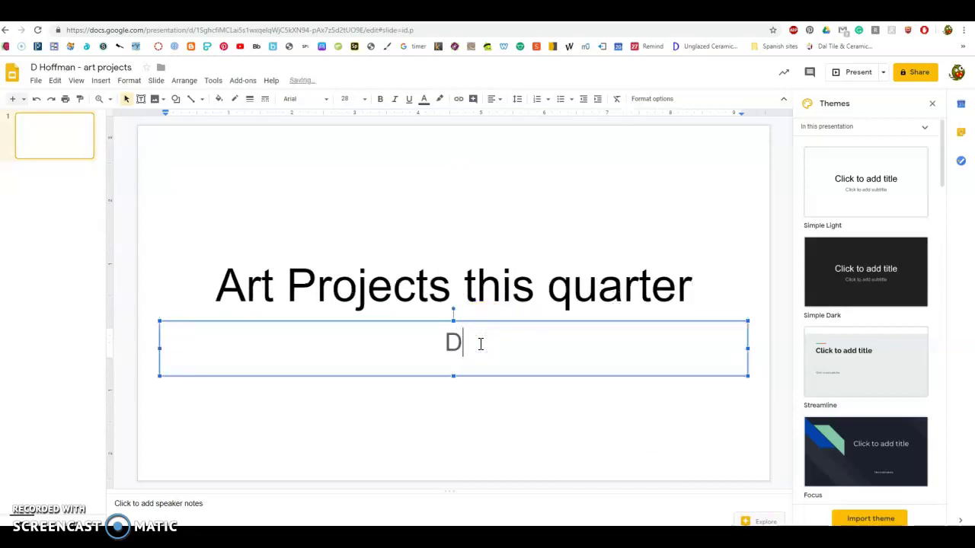
pyautogui.press('BackSpace')
pyautogui.write('By <M')
pyautogui.press('BackSpace')
pyautogui.press('BackSpace')
pyautogui.write('Ms. H')
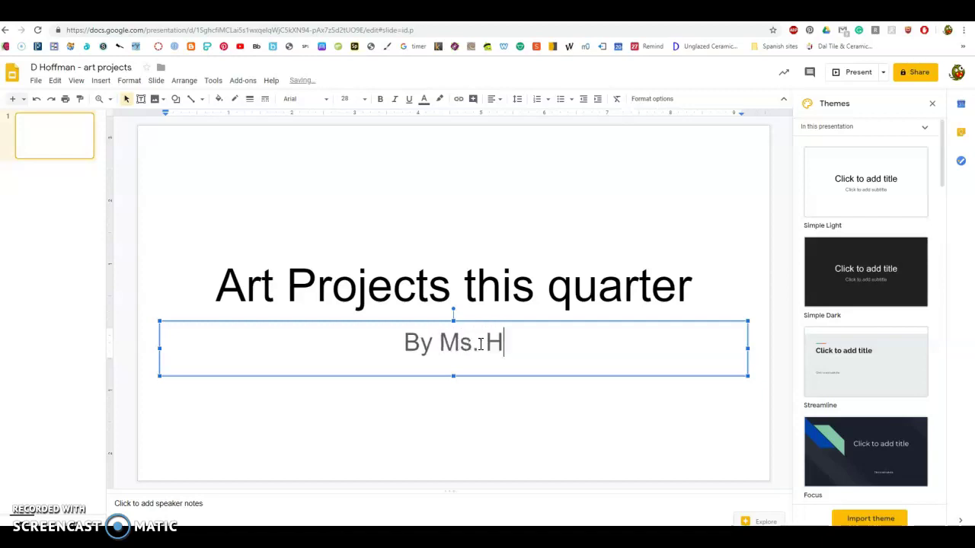
pyautogui.write('offman')
pyautogui.click(484, 357)
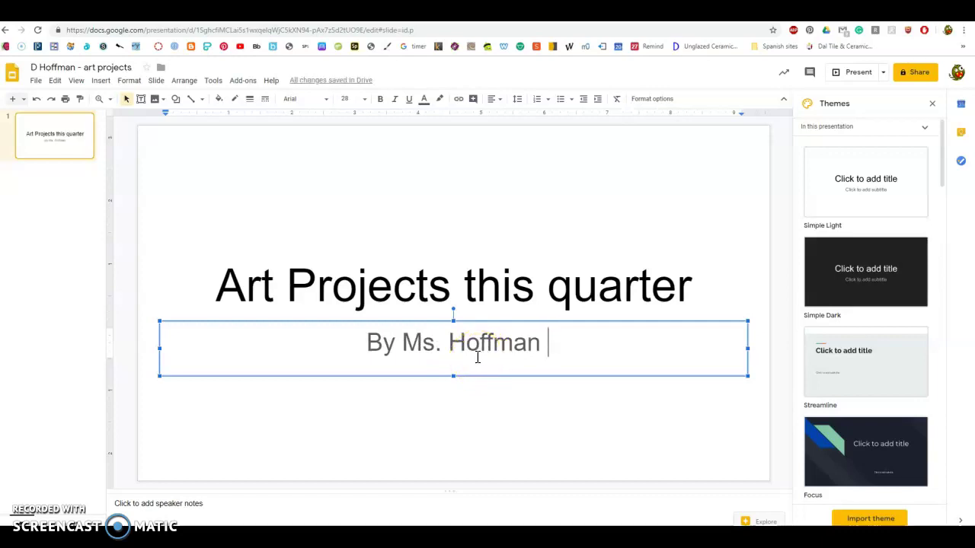
pyautogui.click(480, 360)
pyautogui.click(499, 362)
pyautogui.click(559, 374)
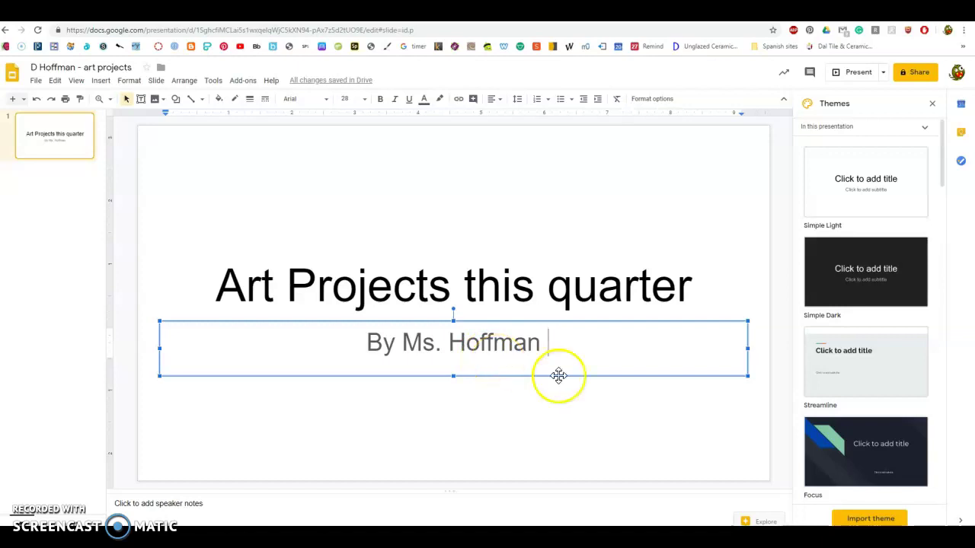
pyautogui.click(641, 281)
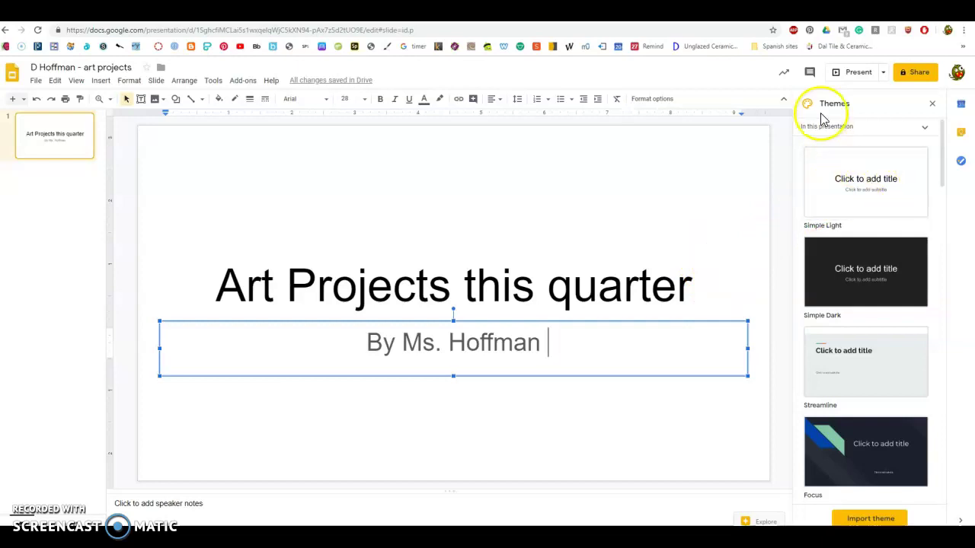
# Try the Focus and Momentum themes, then apply the Plum theme.
pyautogui.scroll(-3, 914, 229)
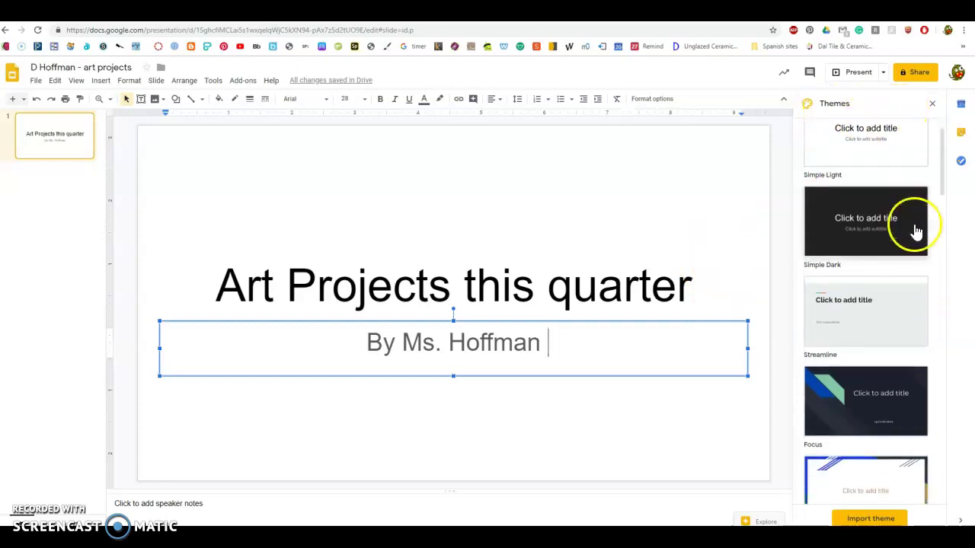
pyautogui.click(910, 240)
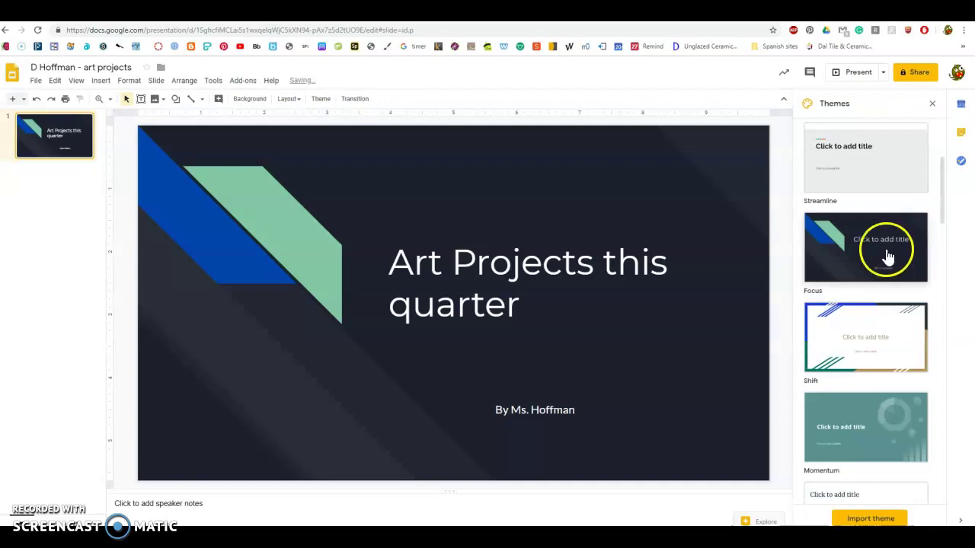
pyautogui.scroll(-3, 887, 247)
pyautogui.click(886, 244)
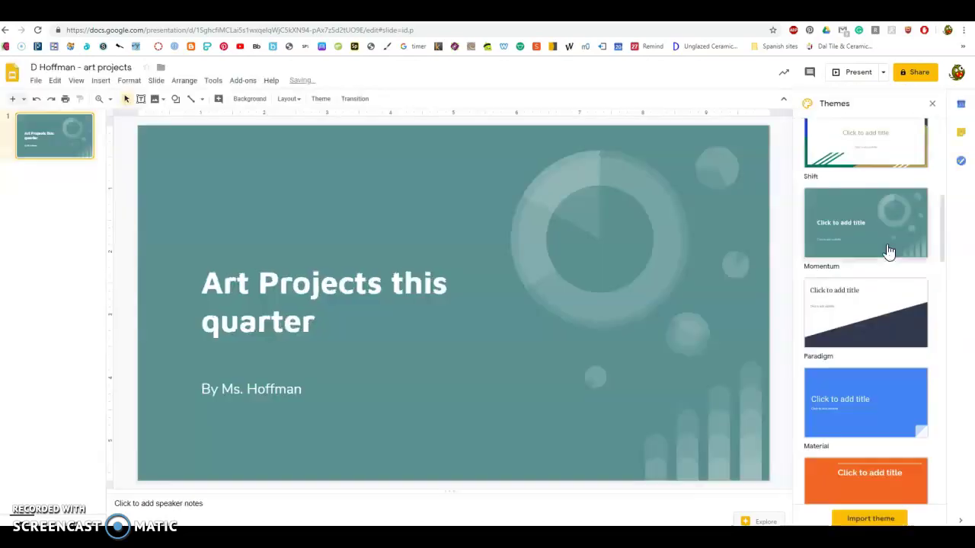
pyautogui.scroll(-3, 887, 248)
pyautogui.scroll(-5, 888, 259)
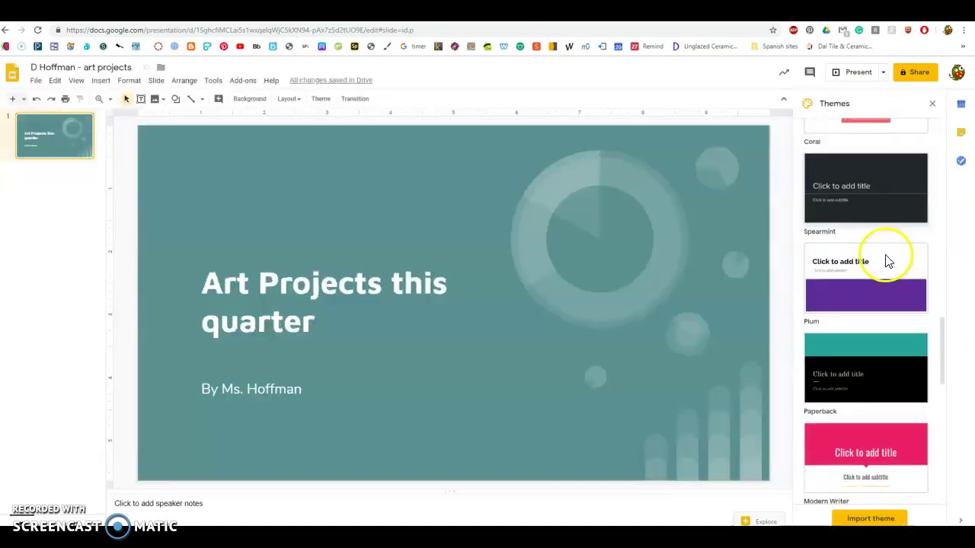
pyautogui.click(898, 266)
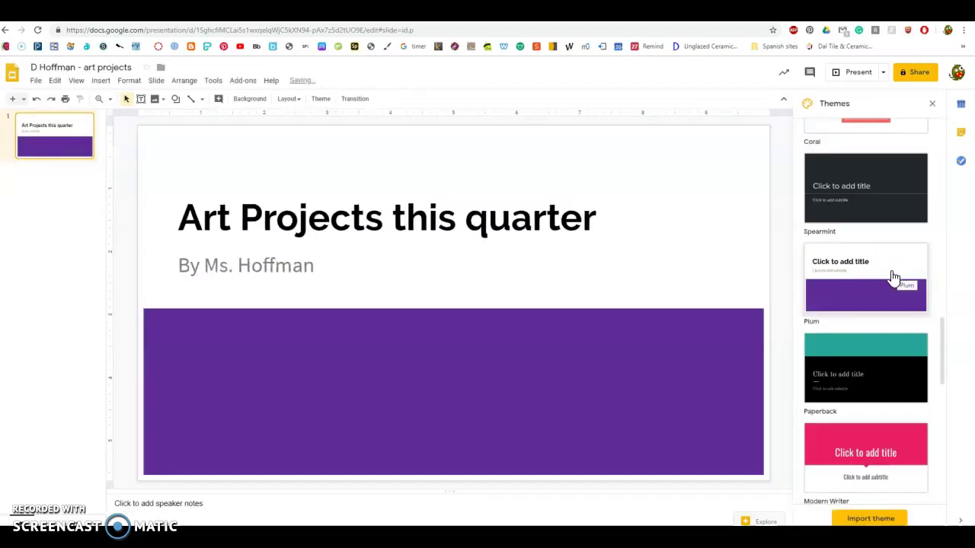
pyautogui.click(889, 276)
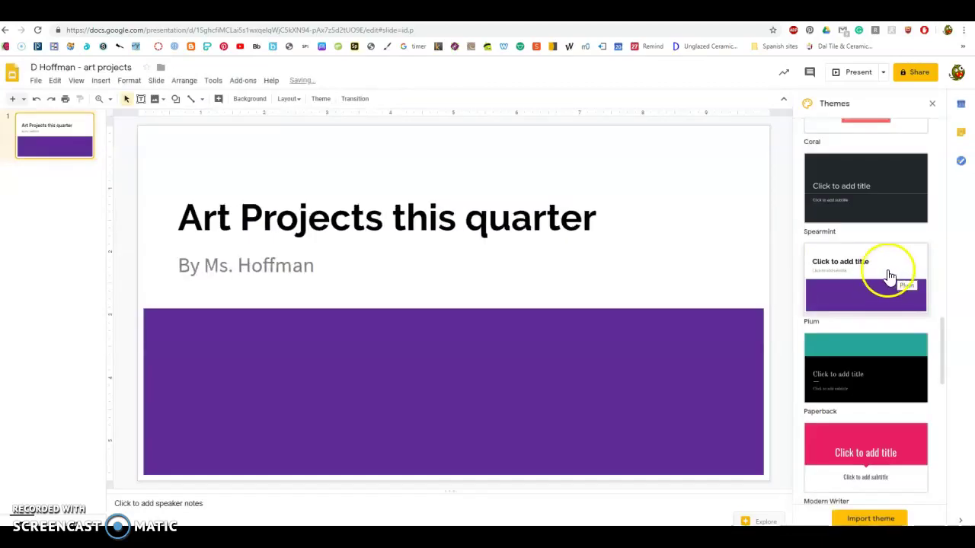
pyautogui.click(297, 101)
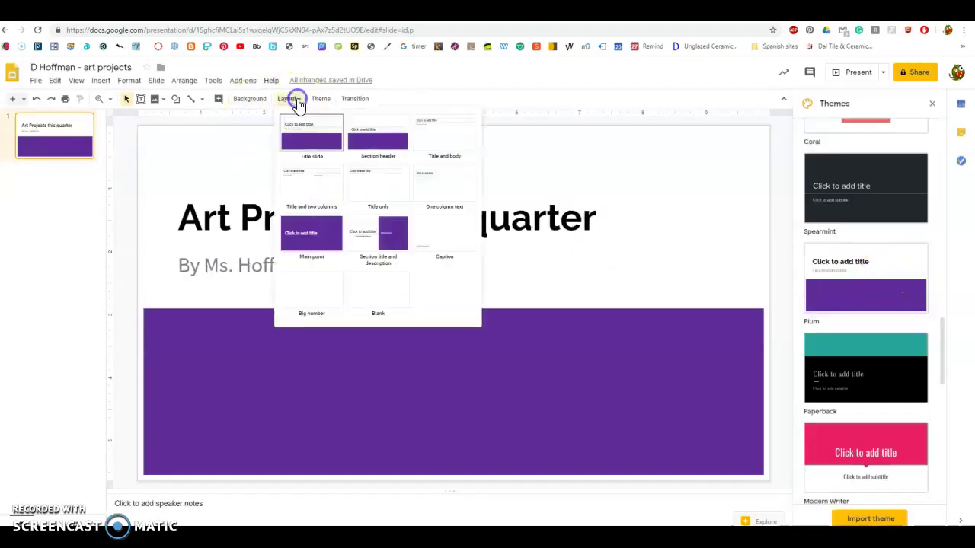
# Set the title slide background to dark magenta, then bring up the background image picker.
pyautogui.click(250, 98)
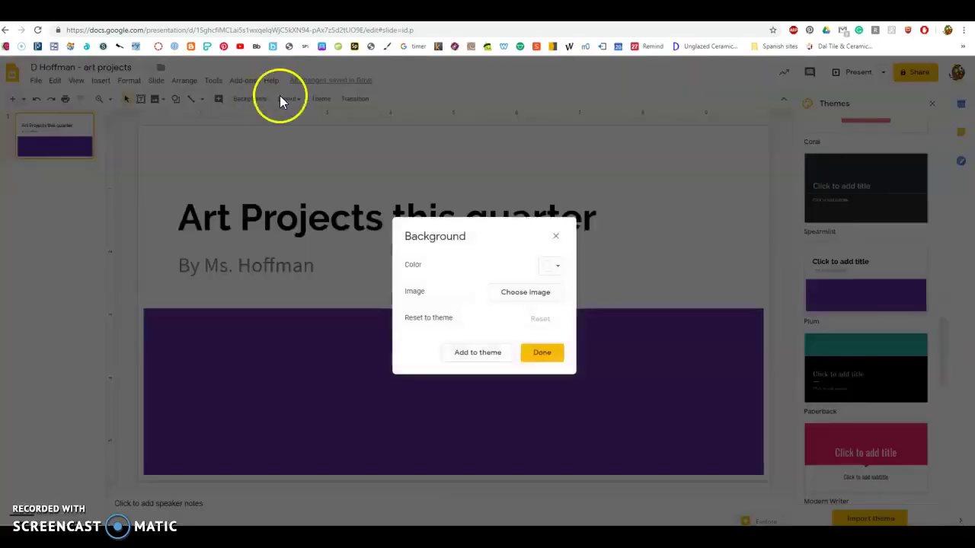
pyautogui.click(556, 265)
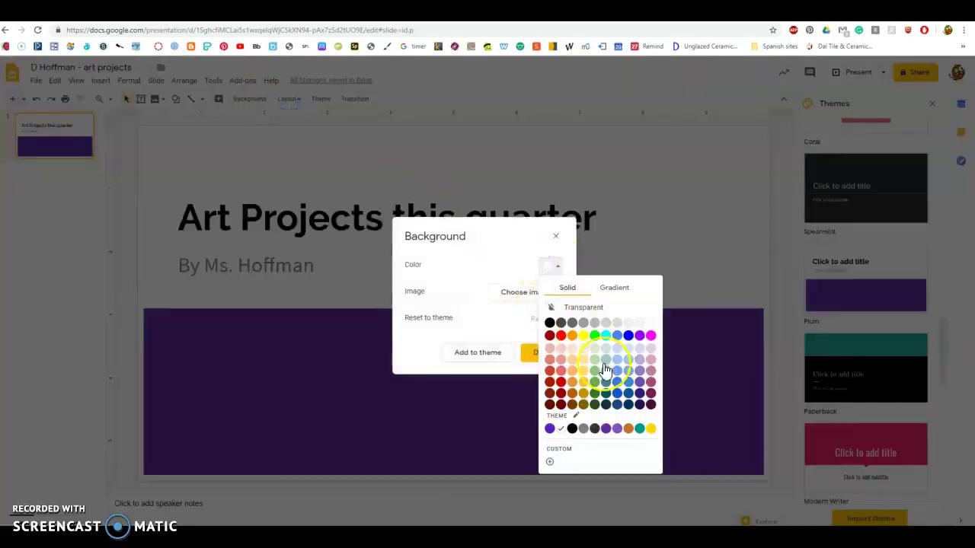
pyautogui.click(651, 384)
pyautogui.click(556, 358)
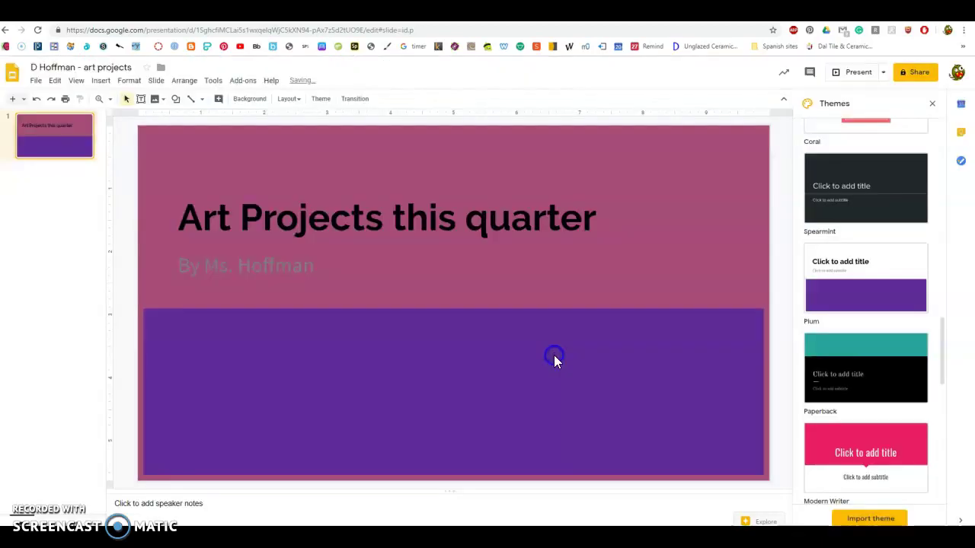
pyautogui.click(245, 99)
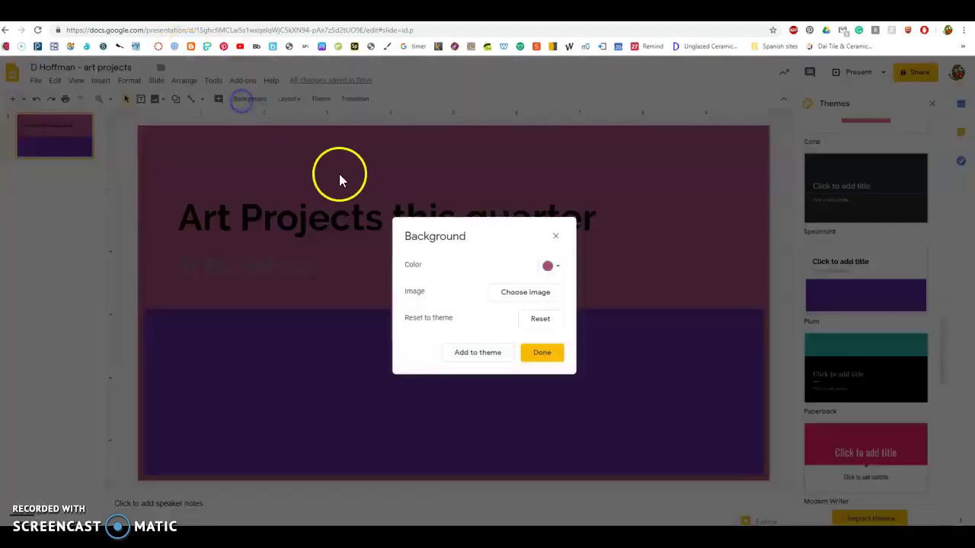
pyautogui.click(537, 293)
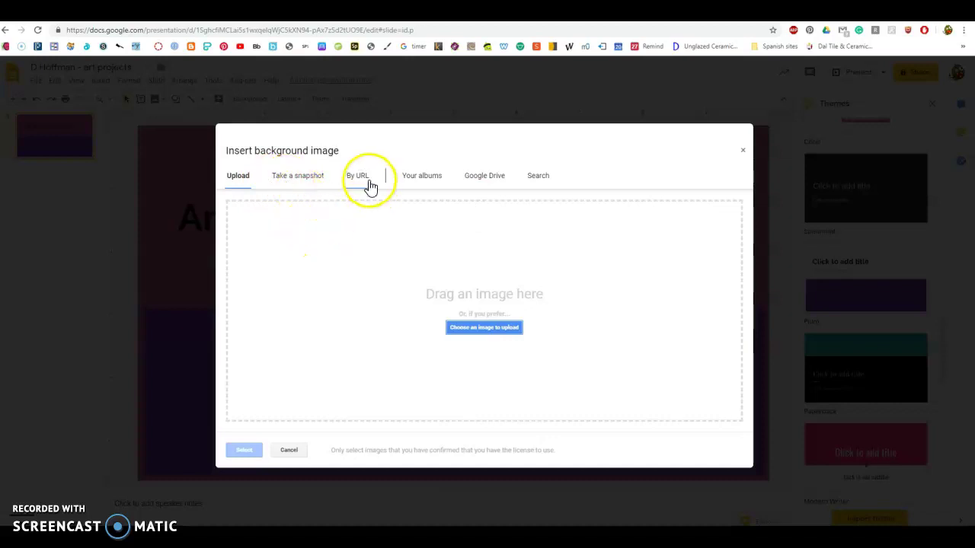
# Use the coloured pencils photo from the August 28, 2018 album as the slide background.
pyautogui.click(421, 178)
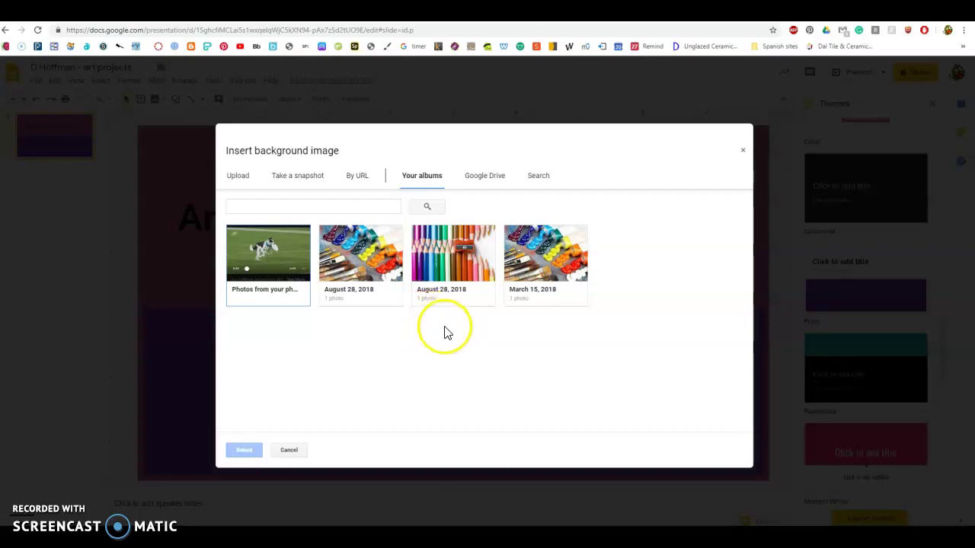
pyautogui.click(447, 273)
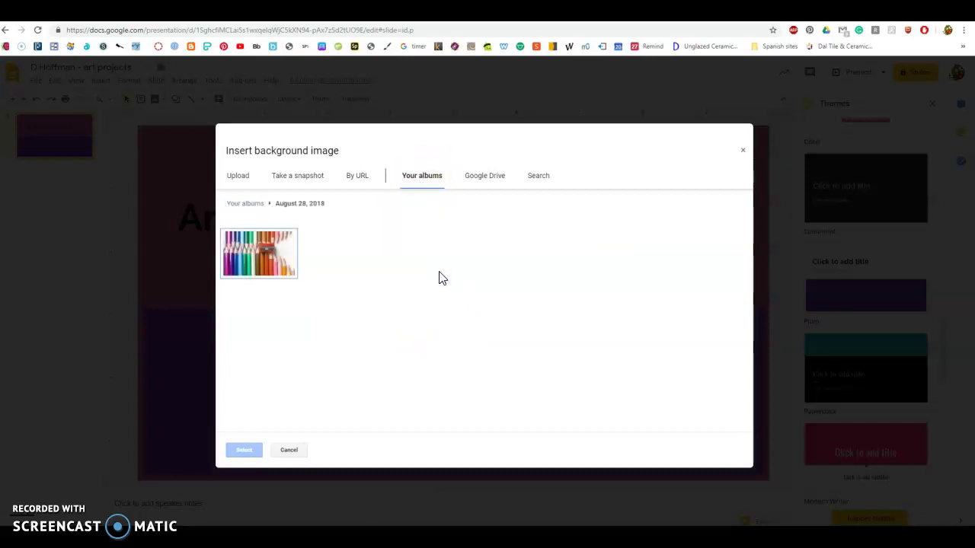
pyautogui.click(252, 275)
pyautogui.click(243, 451)
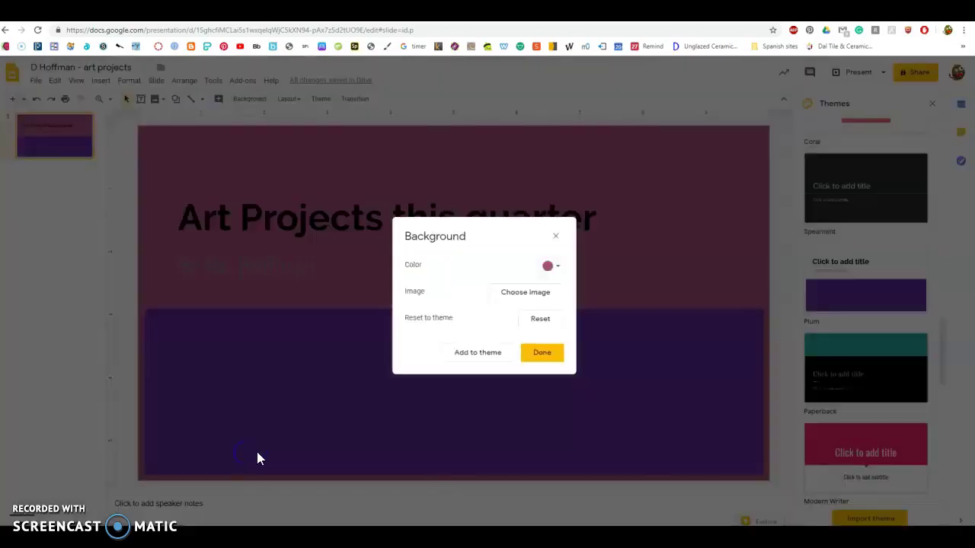
pyautogui.click(543, 353)
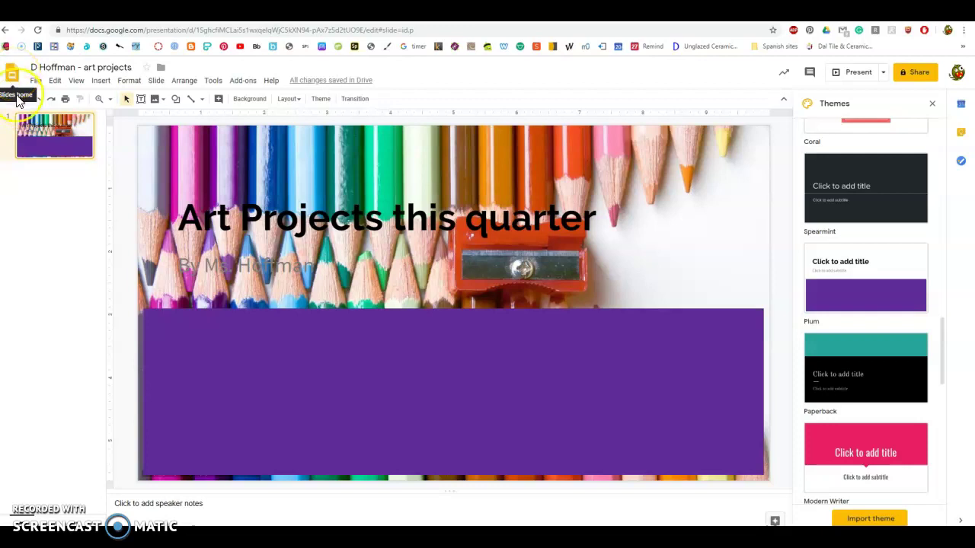
# Add five new slides after the title slide and reapply the Plum theme.
pyautogui.click(12, 100)
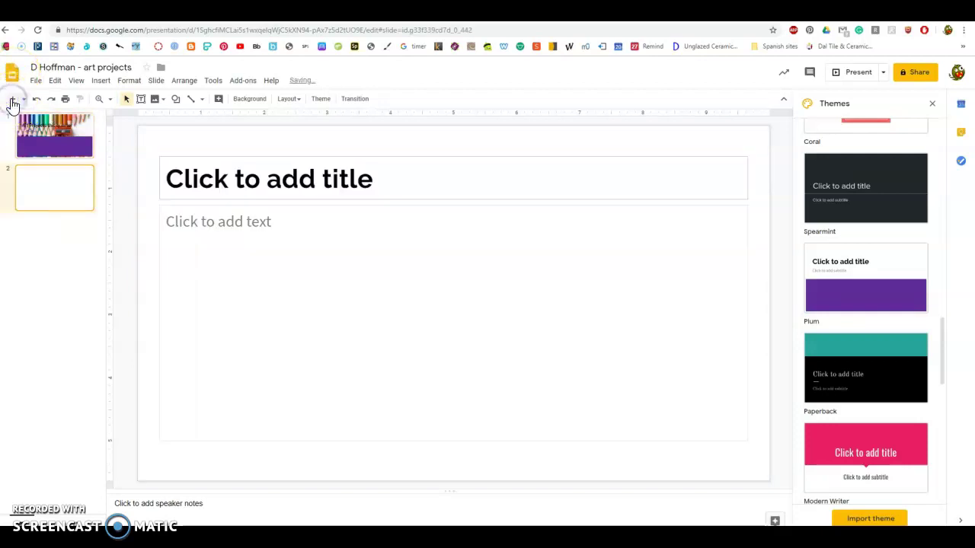
pyautogui.click(12, 100)
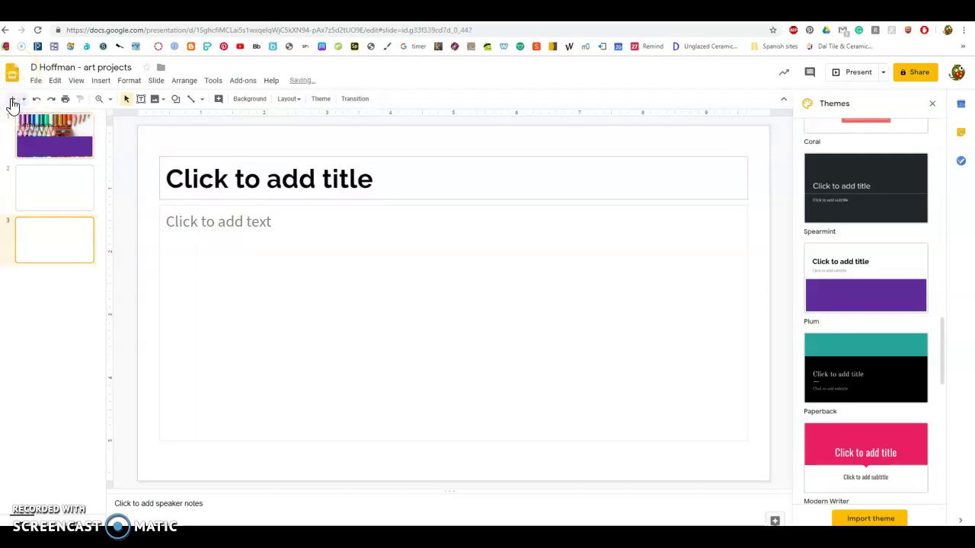
pyautogui.click(12, 101)
pyautogui.click(12, 101)
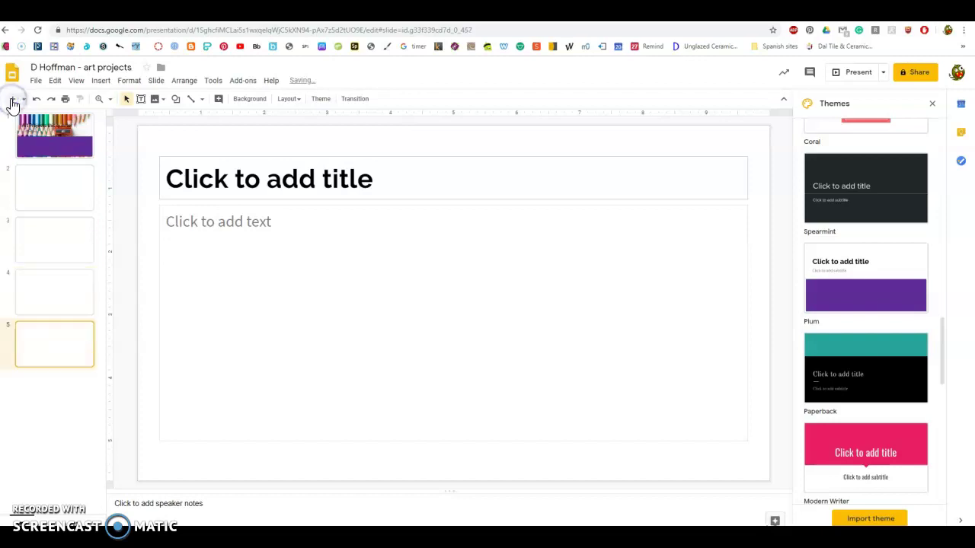
pyautogui.click(12, 101)
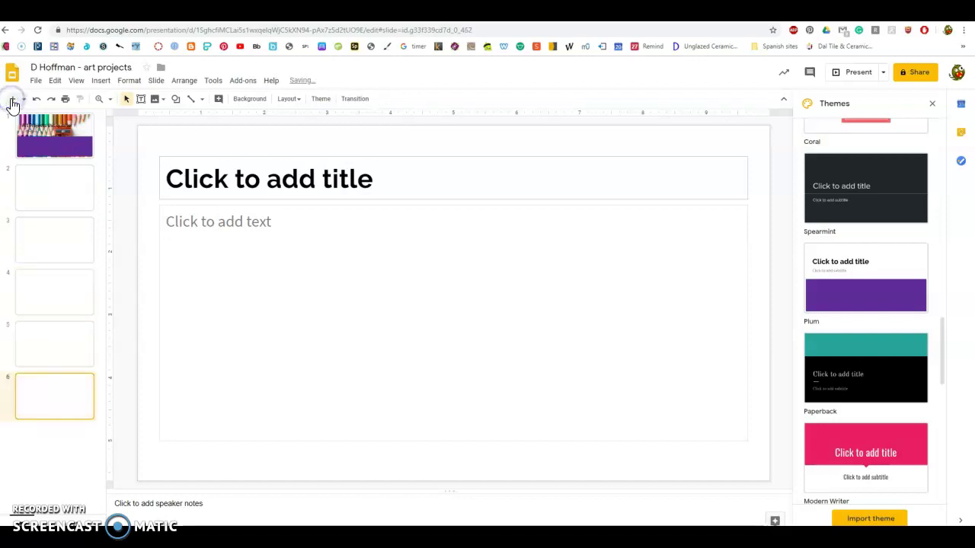
pyautogui.click(906, 305)
pyautogui.click(38, 345)
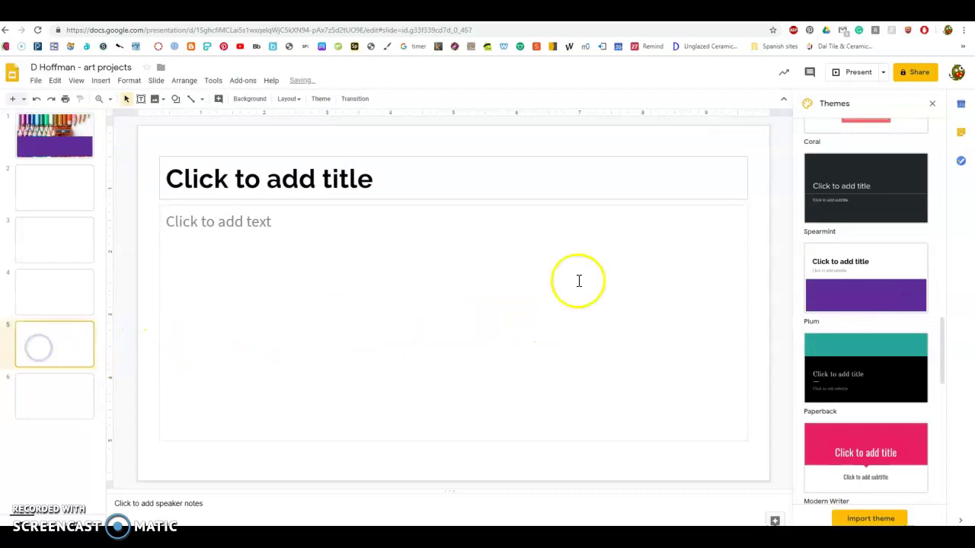
pyautogui.click(868, 276)
# Title slide 2 'Superhero' and place the cursor in its body box.
pyautogui.click(87, 200)
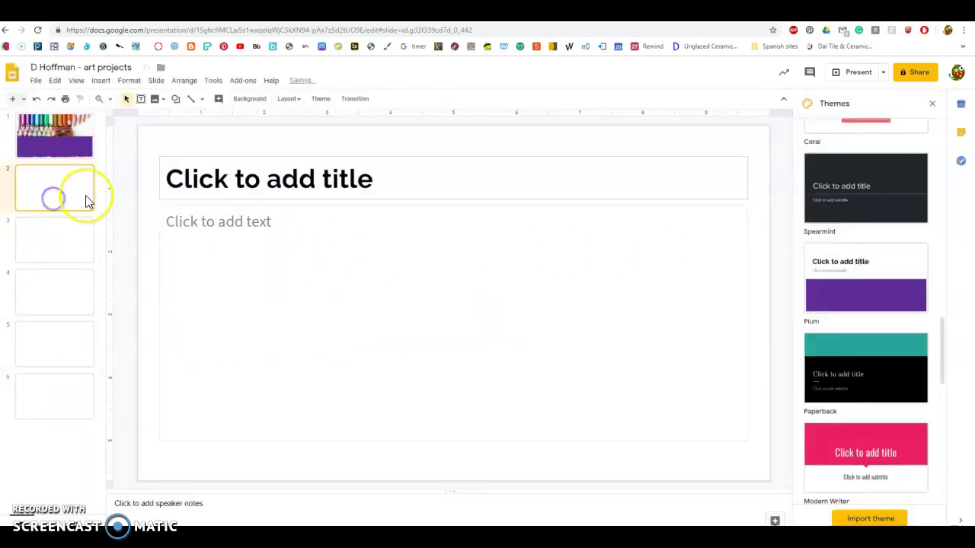
pyautogui.click(377, 184)
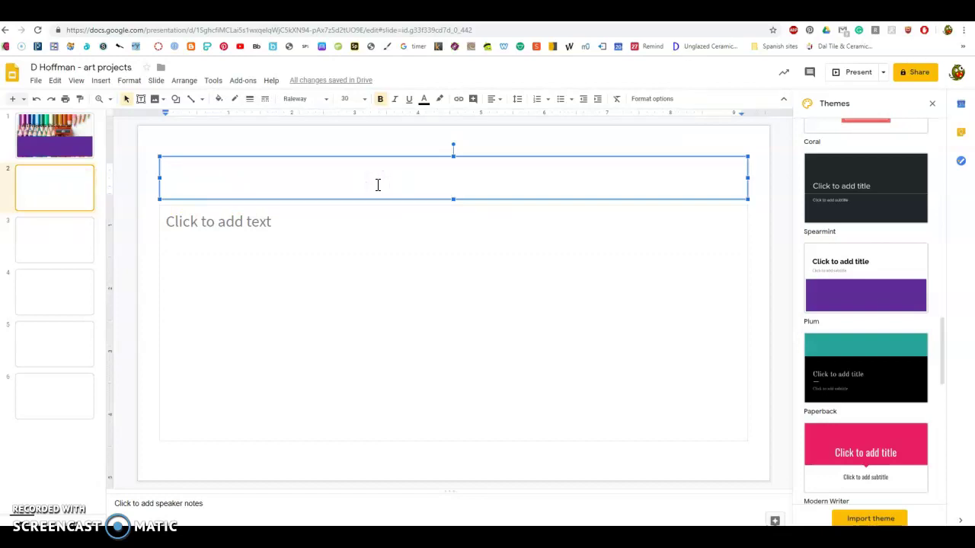
pyautogui.write('Superh')
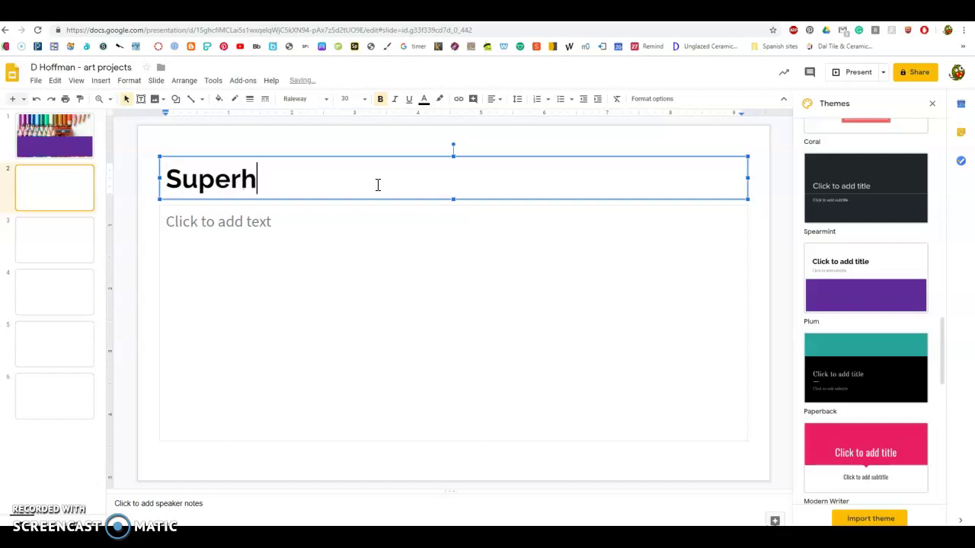
pyautogui.write('ero')
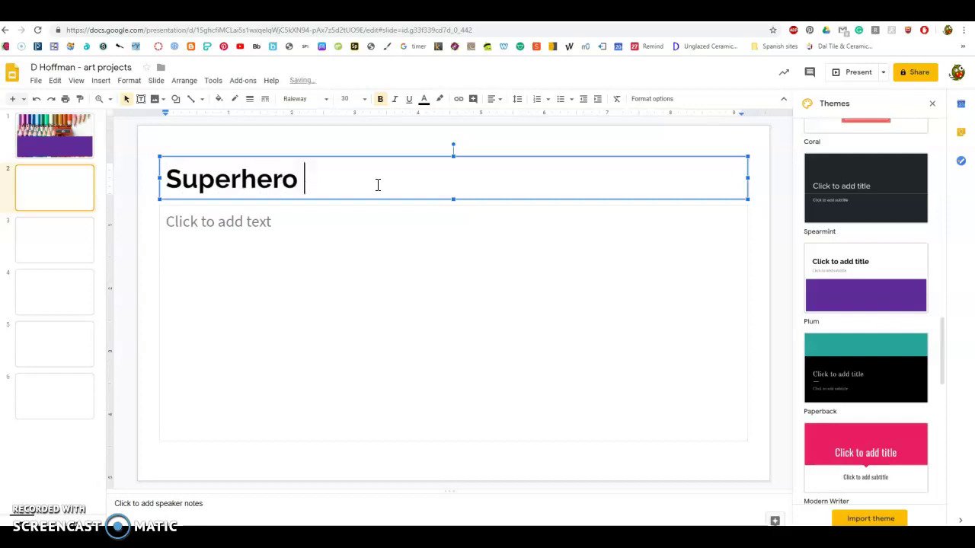
pyautogui.click(368, 225)
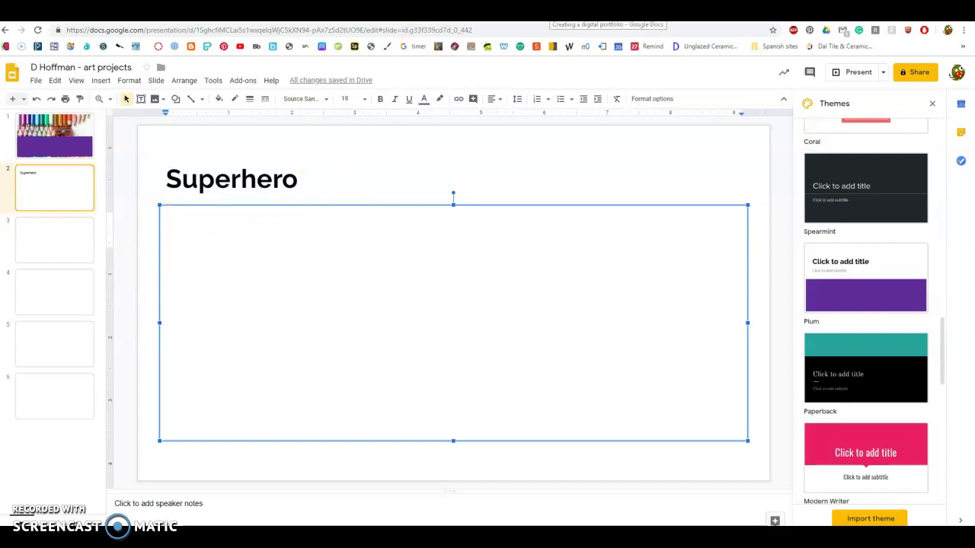
# Copy the three response questions from the portfolio instructions document, then return to the presentation.
pyautogui.click(602, 12)
pyautogui.scroll(-2, 632, 365)
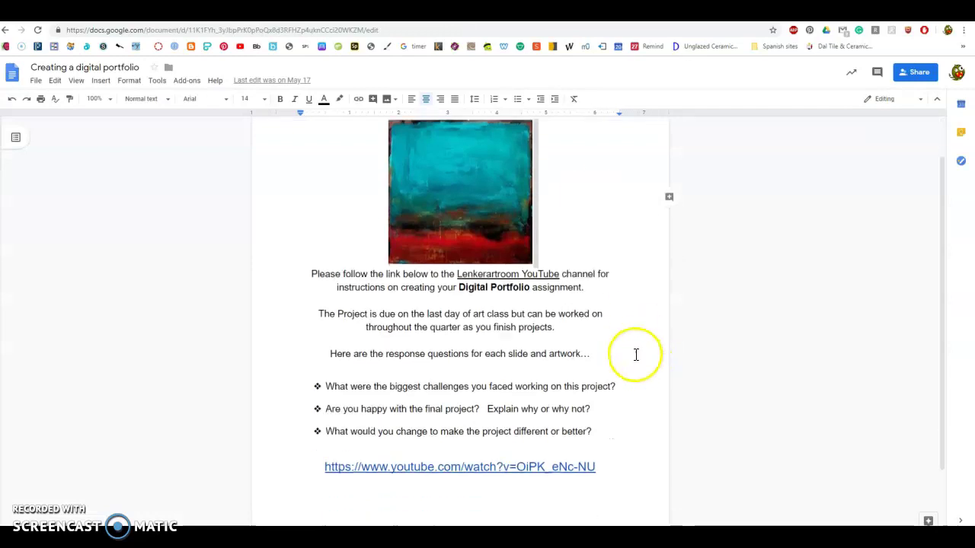
pyautogui.moveTo(602, 383); pyautogui.dragTo(312, 321)
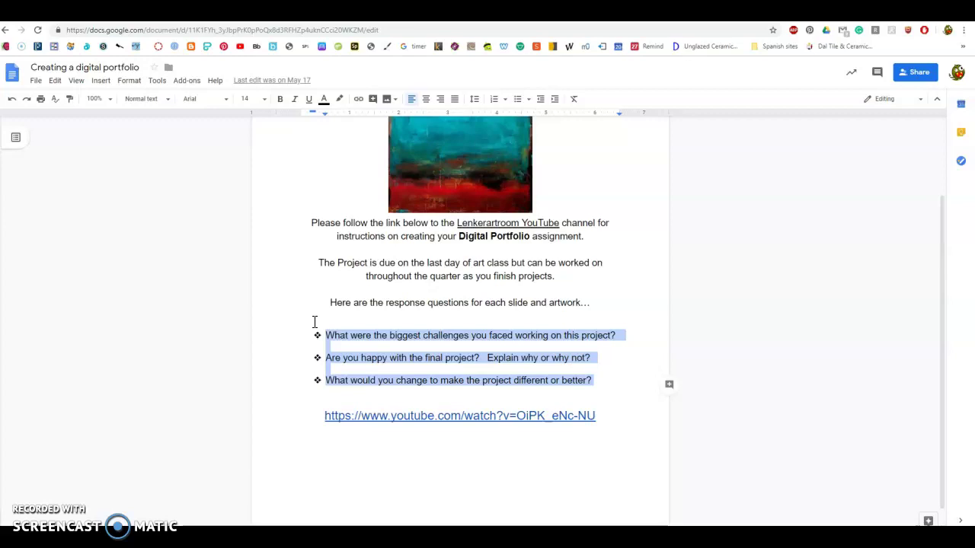
pyautogui.rightClick(347, 330)
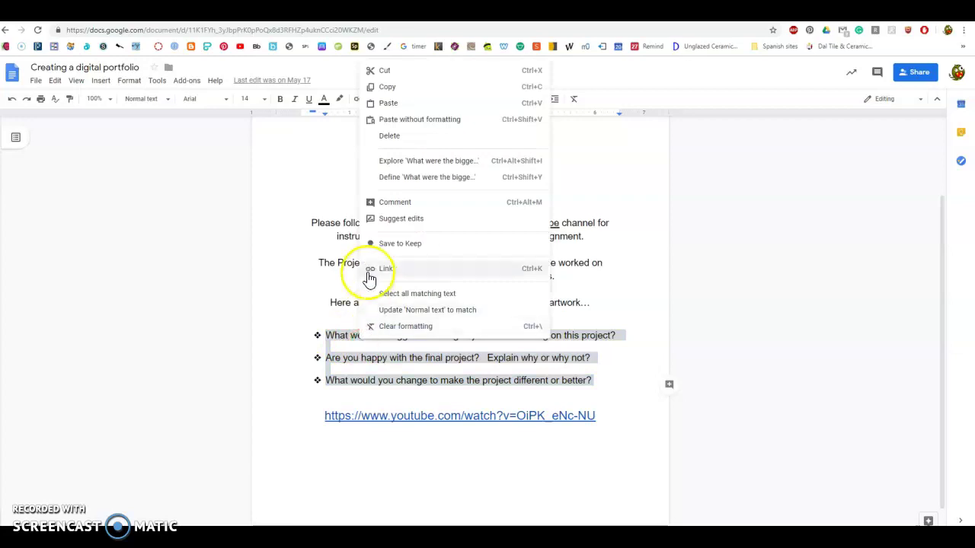
pyautogui.click(396, 87)
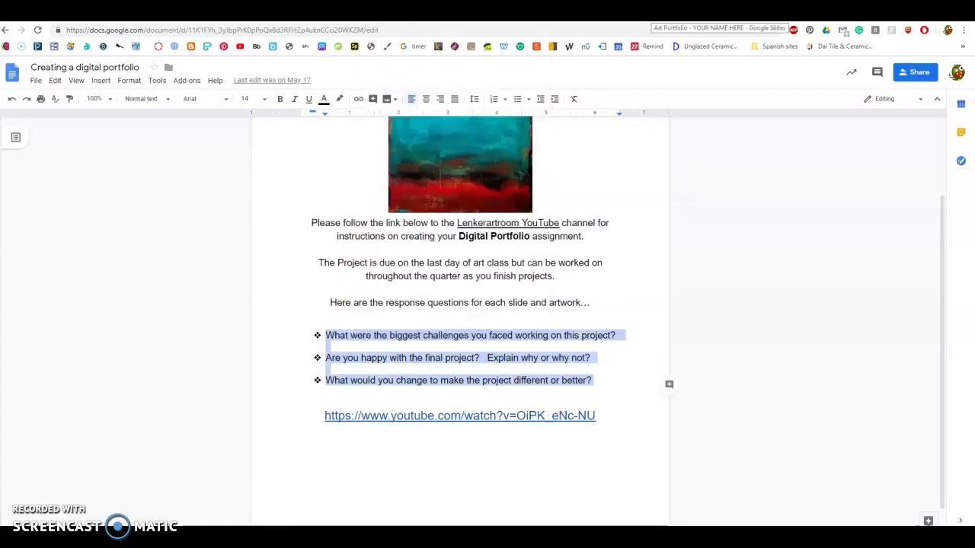
pyautogui.hotkey('ctrl', 'Tab')
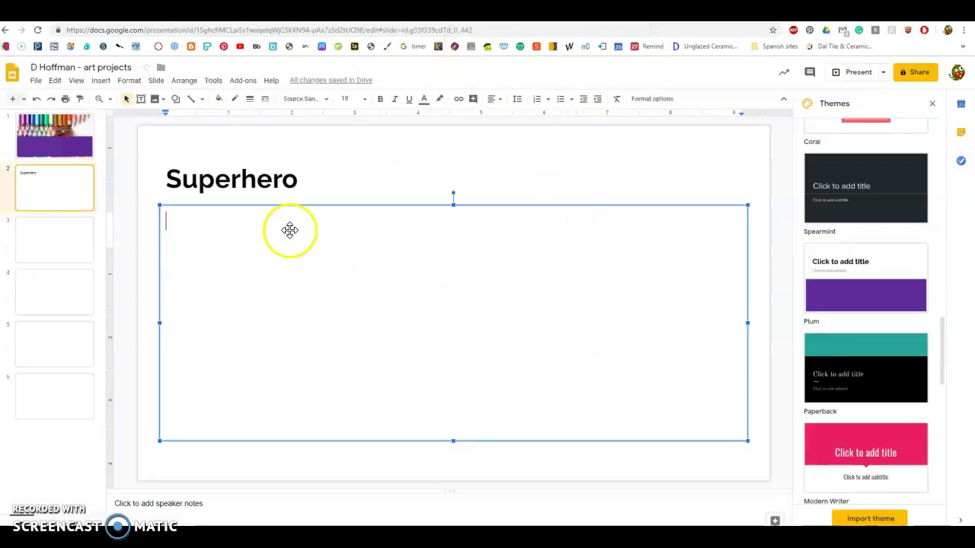
# Paste the three response questions into slide 2's body box and make the box narrower.
pyautogui.rightClick(196, 229)
pyautogui.click(230, 279)
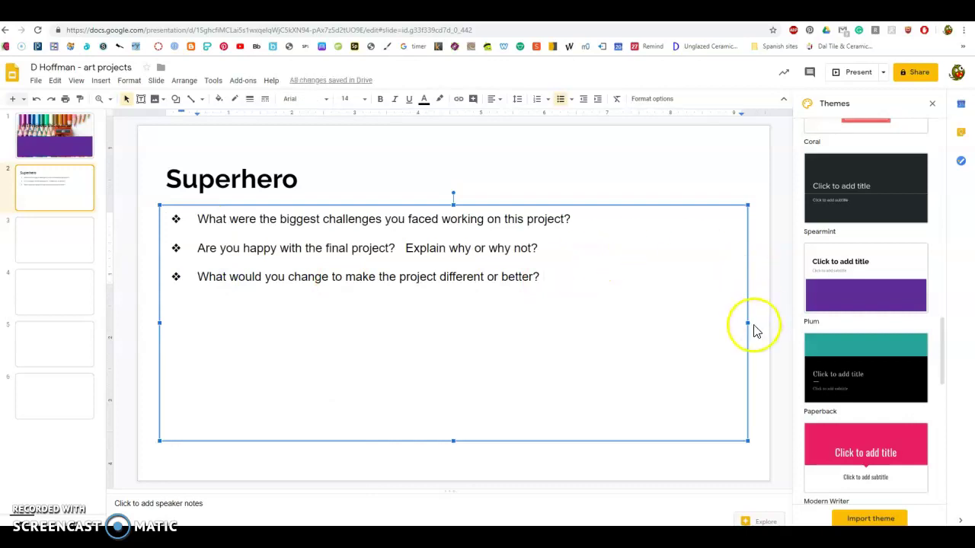
pyautogui.moveTo(747, 323); pyautogui.dragTo(420, 315)
pyautogui.click(480, 297)
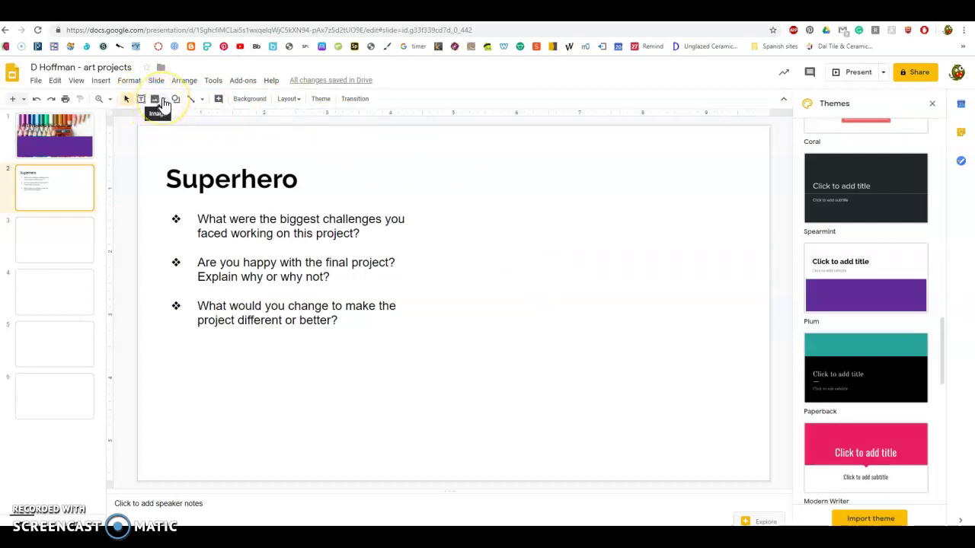
# Open the camera capture window from Insert image > Camera.
pyautogui.click(163, 102)
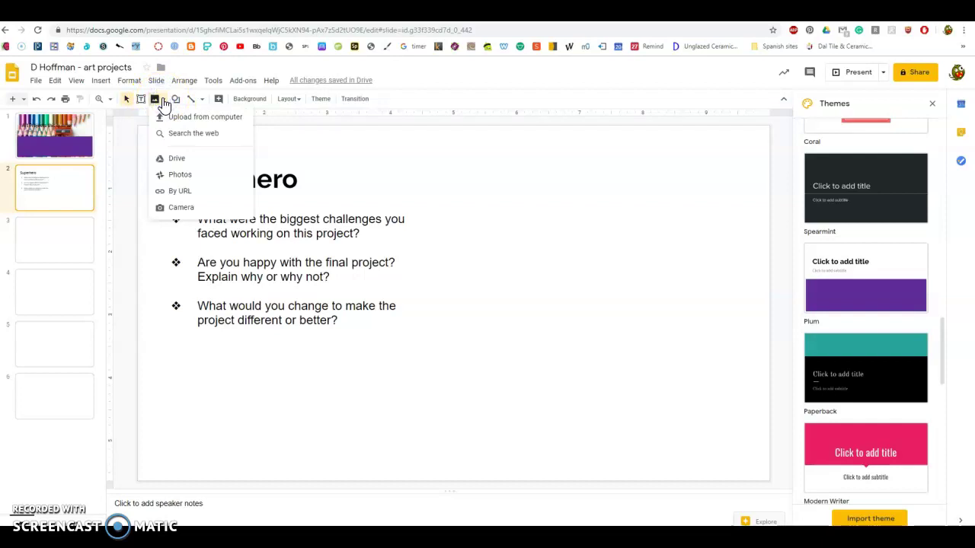
pyautogui.click(175, 120)
pyautogui.click(163, 100)
pyautogui.click(164, 101)
pyautogui.click(172, 212)
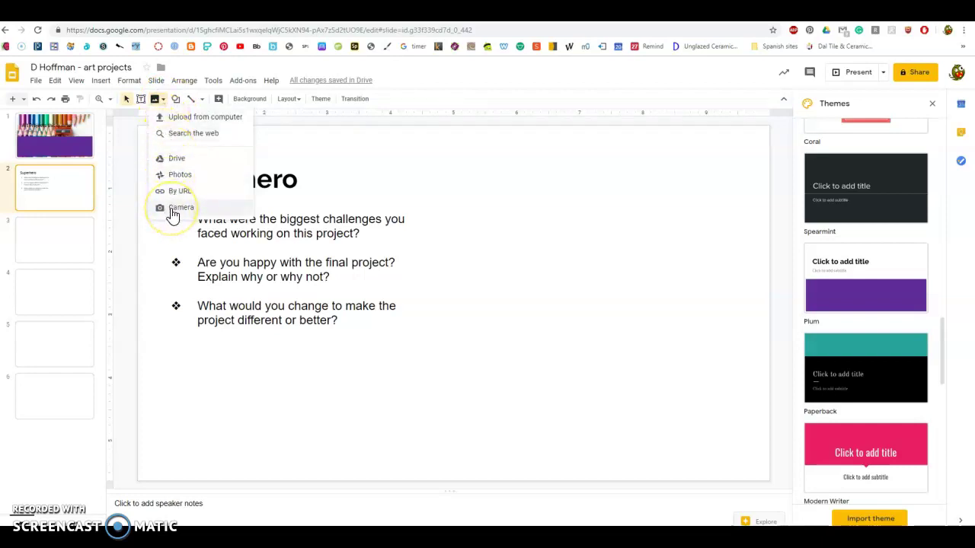
pyautogui.click(173, 214)
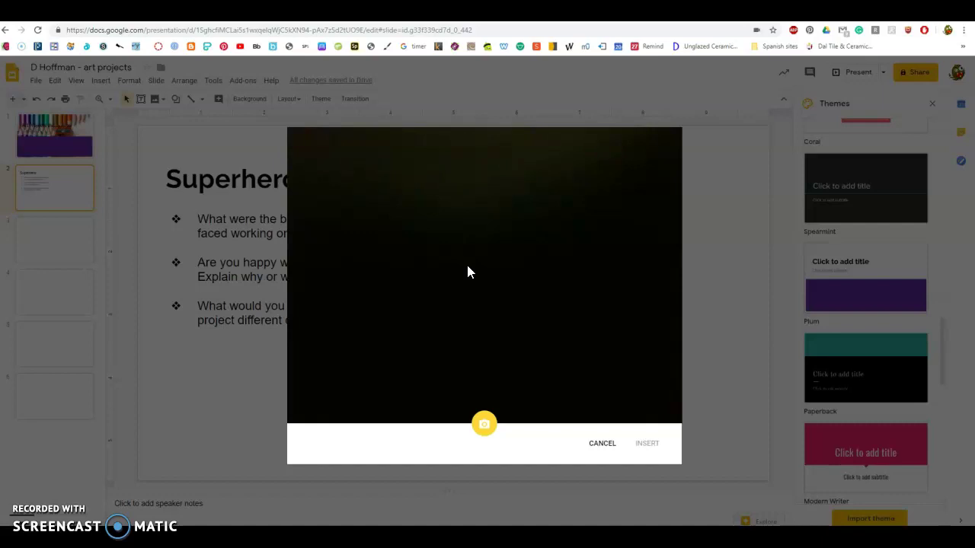
# Take a webcam snapshot, insert it onto slide 2, and enlarge it beside the questions.
pyautogui.click(469, 311)
pyautogui.click(424, 163)
pyautogui.click(484, 420)
pyautogui.click(490, 429)
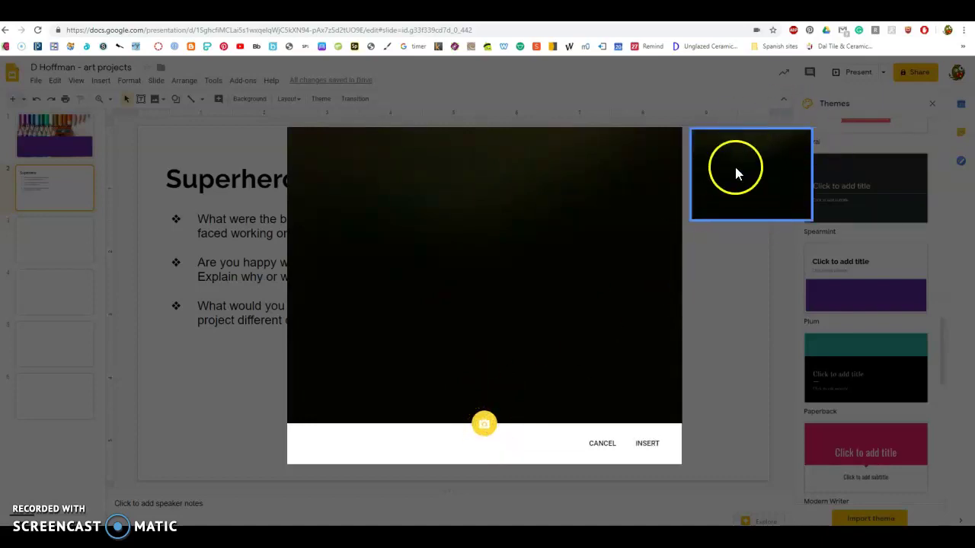
pyautogui.click(651, 444)
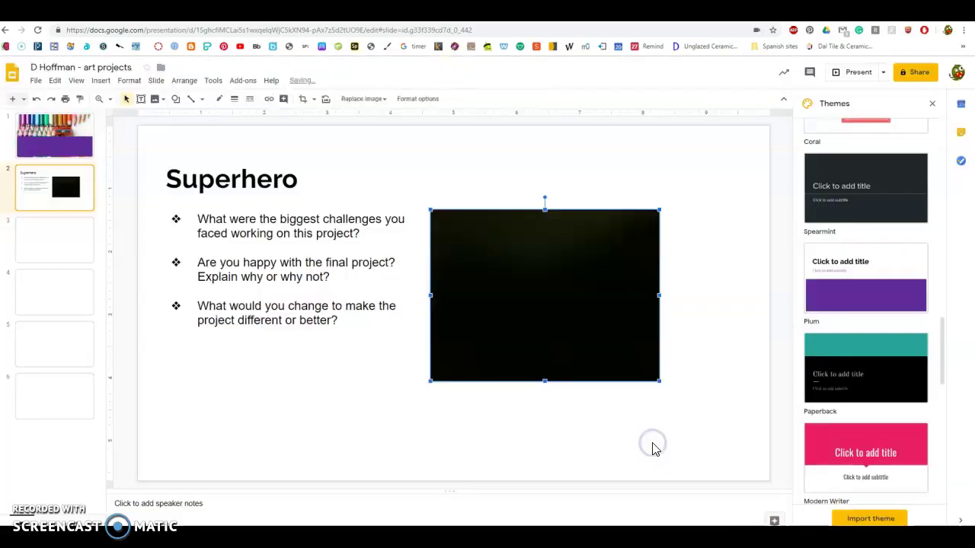
pyautogui.moveTo(659, 381); pyautogui.dragTo(677, 363)
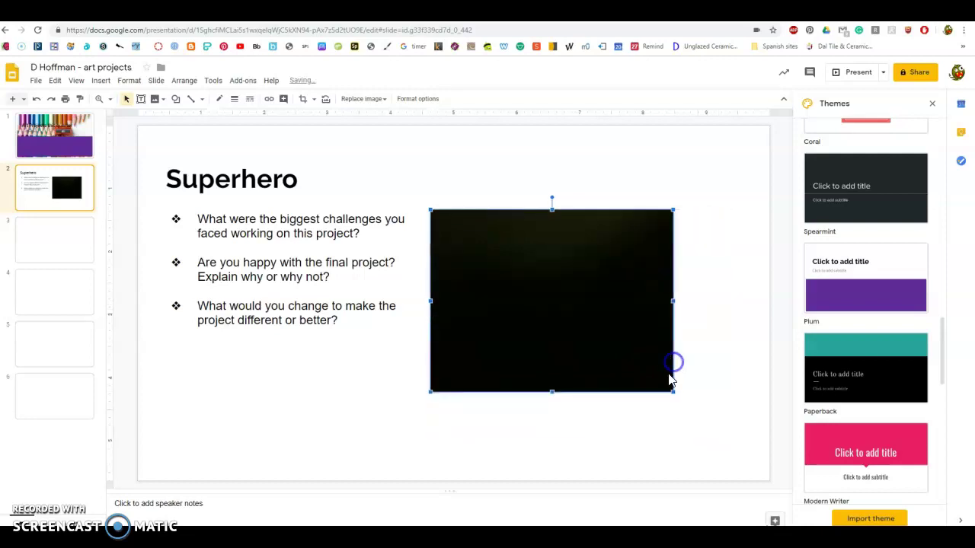
pyautogui.moveTo(679, 399); pyautogui.dragTo(725, 466)
# Add answer starters 'Yes, because......', 'Yes because..' and 'Yers I woul' under the three questions.
pyautogui.click(374, 241)
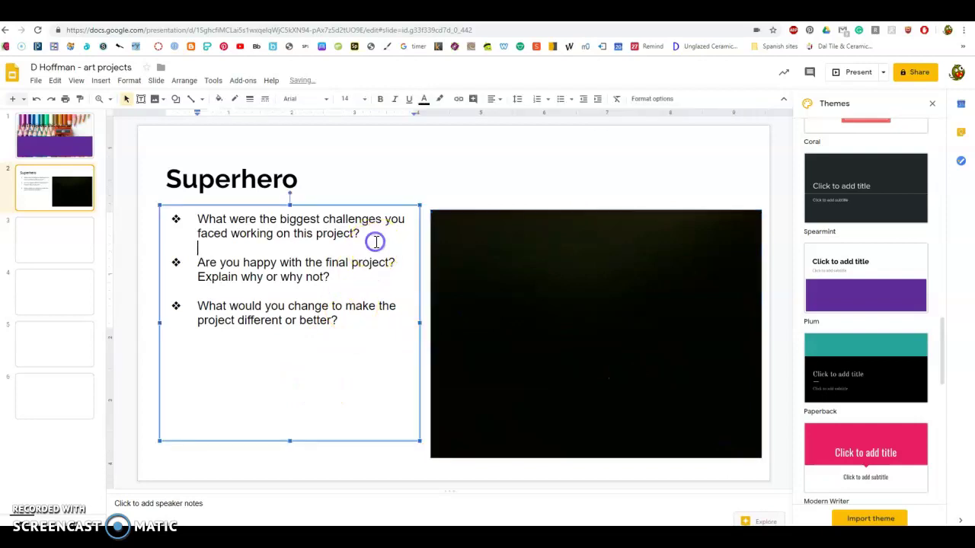
pyautogui.write('Yes, ')
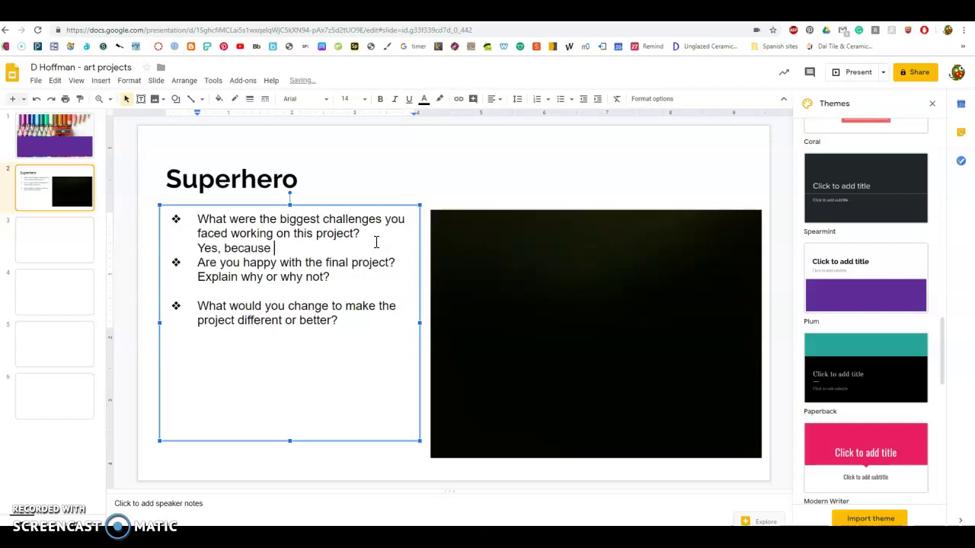
pyautogui.write('because......')
pyautogui.press('Return')
pyautogui.click(355, 294)
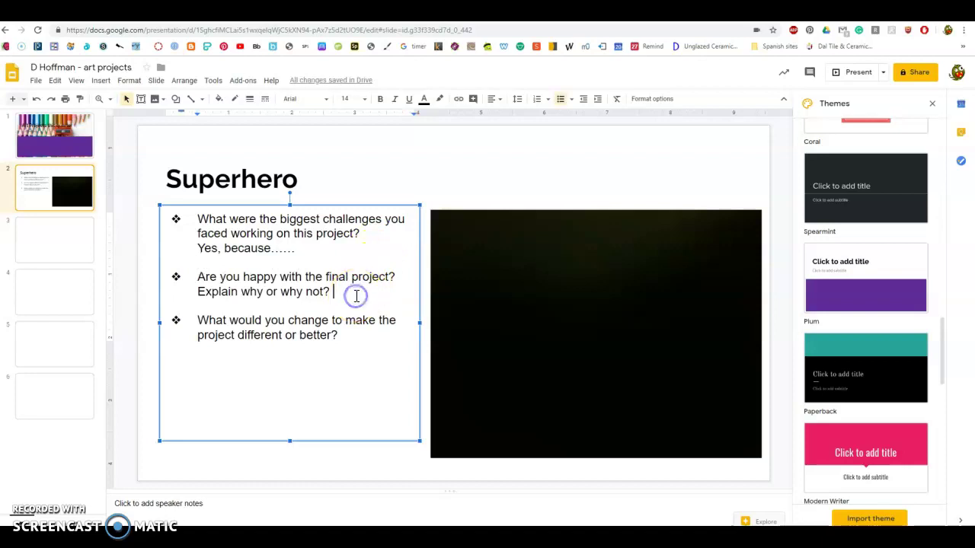
pyautogui.press('Return')
pyautogui.write('Yes bec')
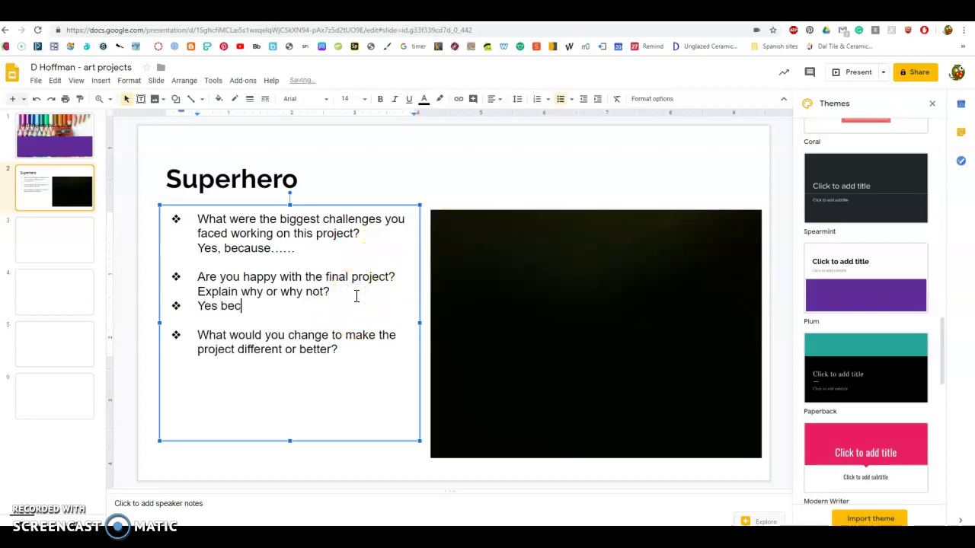
pyautogui.write('ause..')
pyautogui.press('Return')
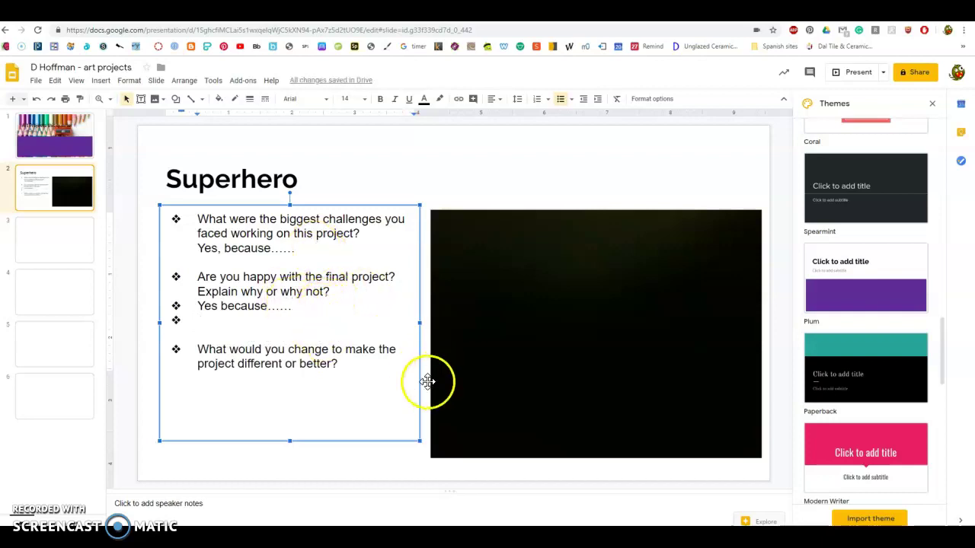
pyautogui.click(355, 367)
pyautogui.press('Return')
pyautogui.write('Yers')
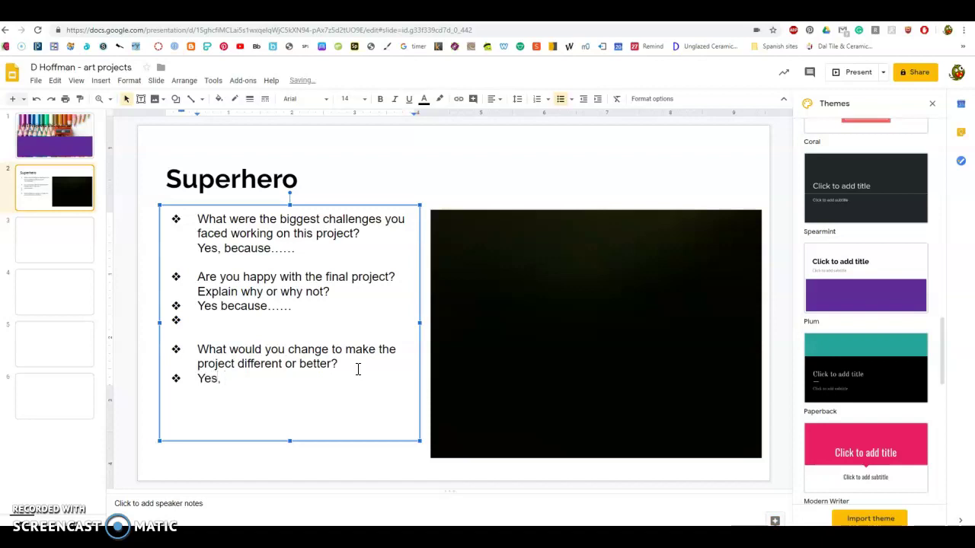
pyautogui.write(' I would change////')
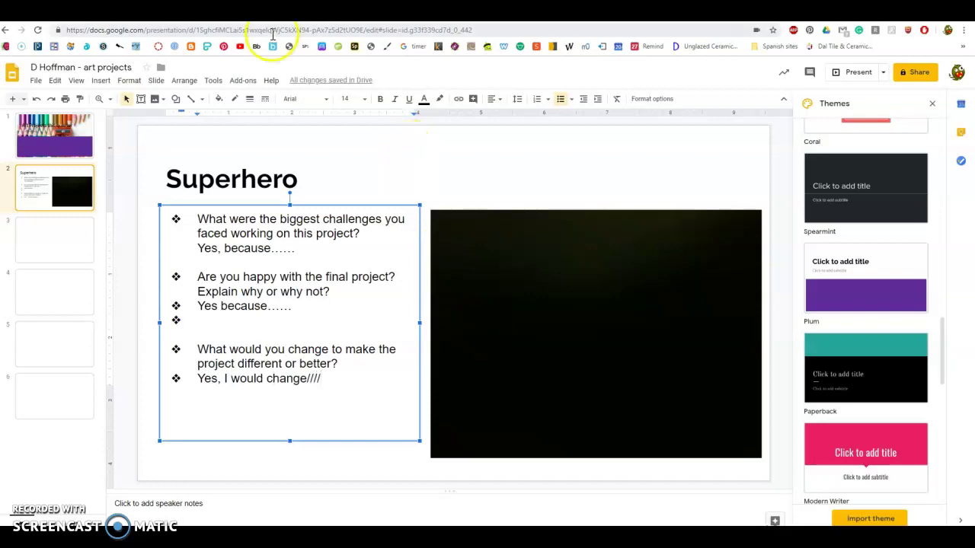
# Title slide 3 'letter'.
pyautogui.click(57, 255)
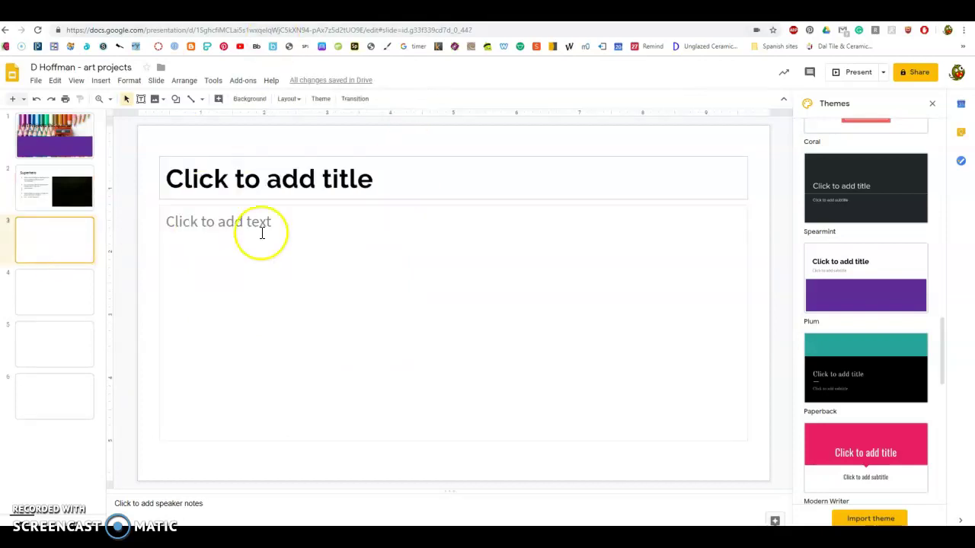
pyautogui.click(344, 220)
pyautogui.click(390, 175)
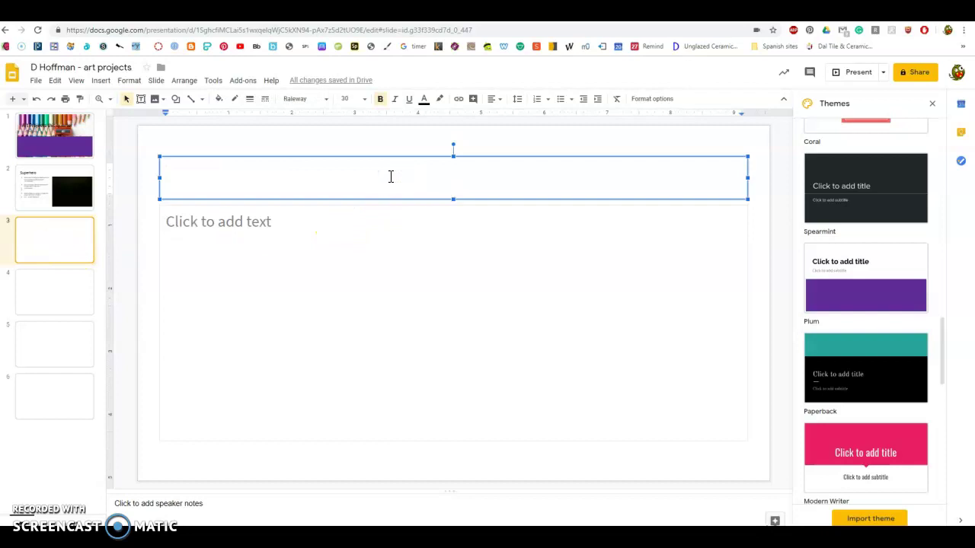
pyautogui.write('letter')
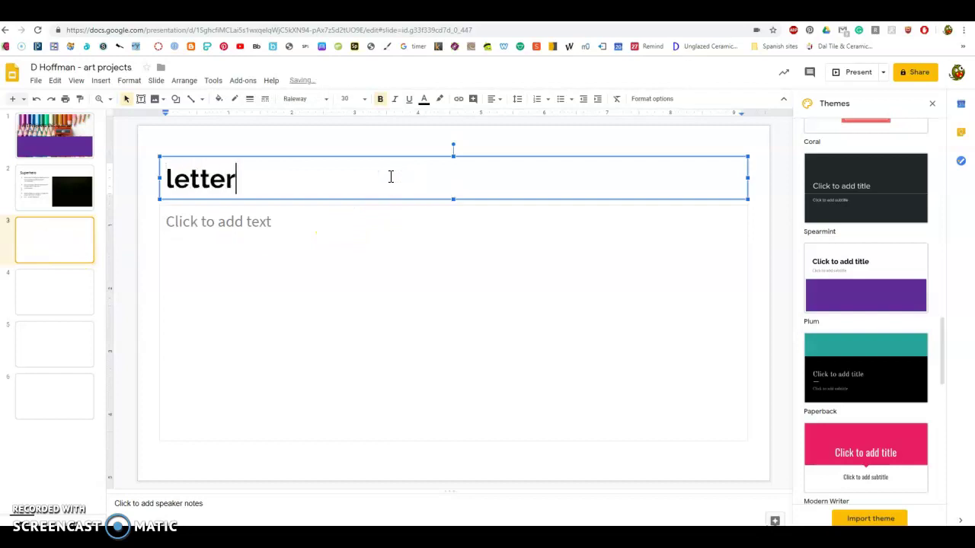
# Title slide 4 'ceramics', correcting the misspelling.
pyautogui.click(46, 280)
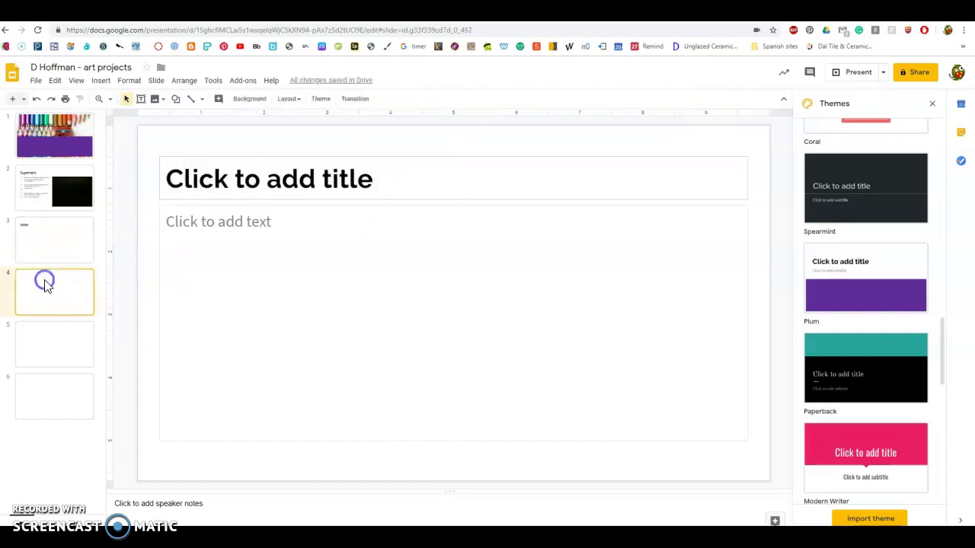
pyautogui.click(235, 181)
pyautogui.write('cer')
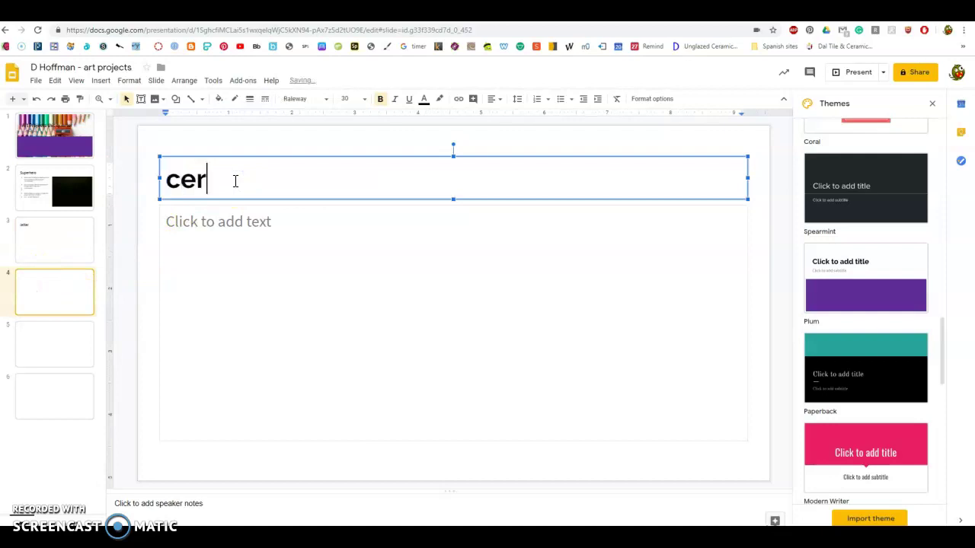
pyautogui.write('amic')
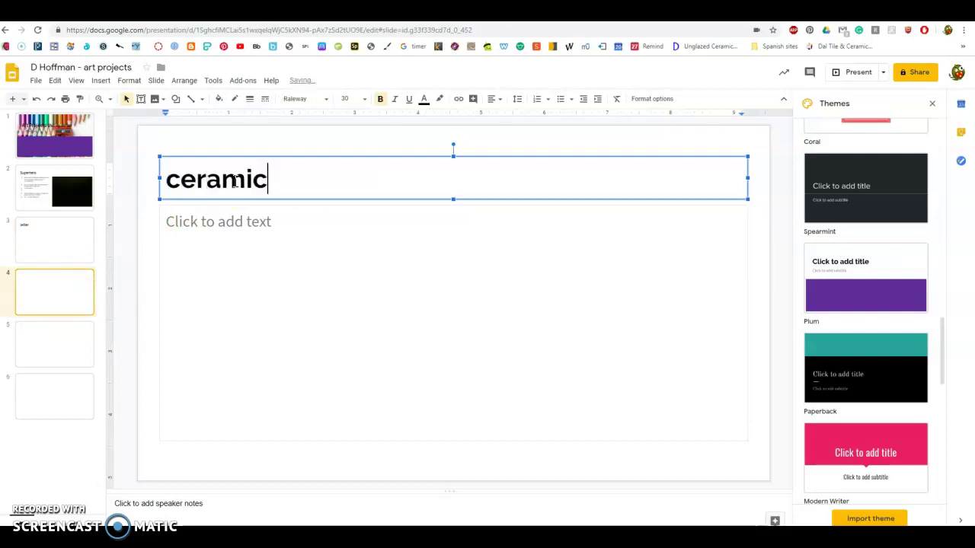
pyautogui.write('as')
pyautogui.press('BackSpace')
pyautogui.press('BackSpace')
pyautogui.write('s')
# Title slide 5 'sculptures', then move on to slide 6.
pyautogui.click(34, 333)
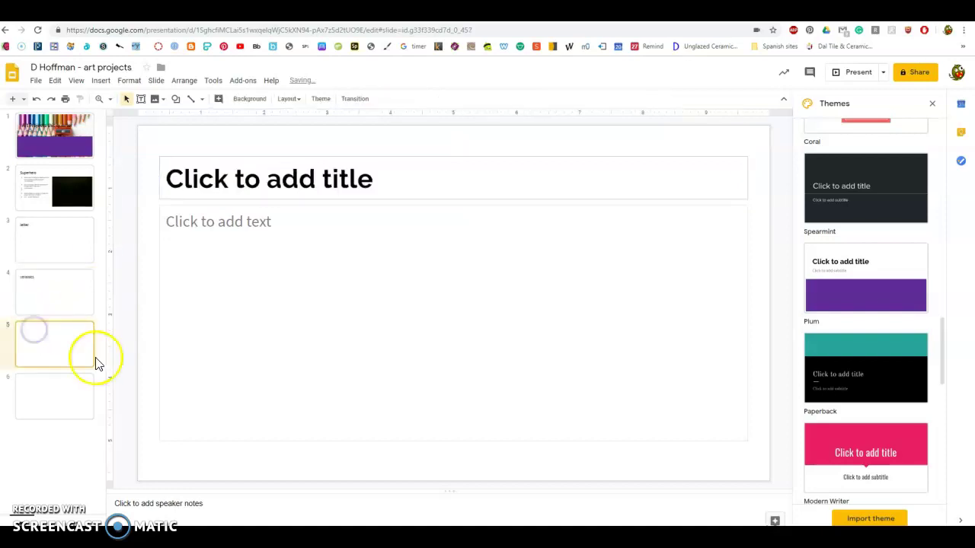
pyautogui.click(366, 178)
pyautogui.write('sc')
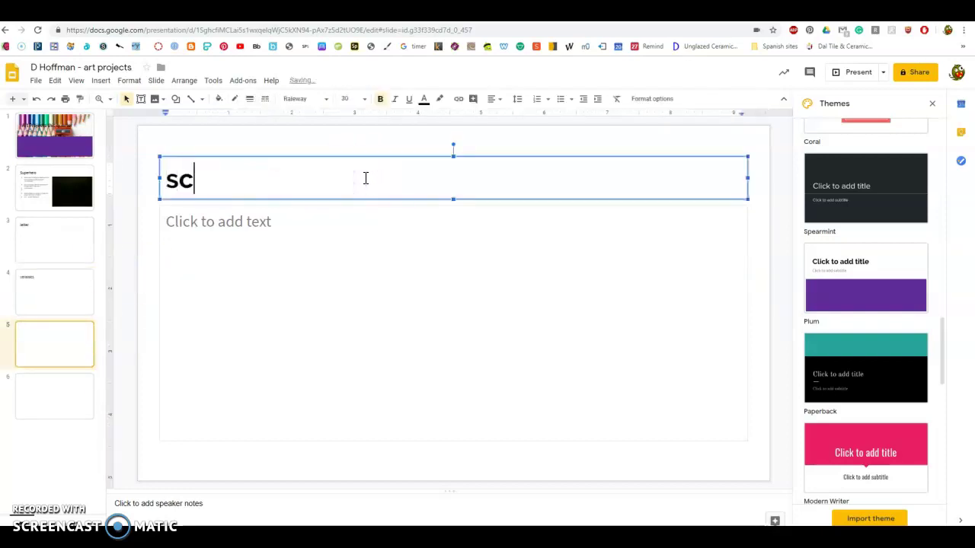
pyautogui.write('ulptures')
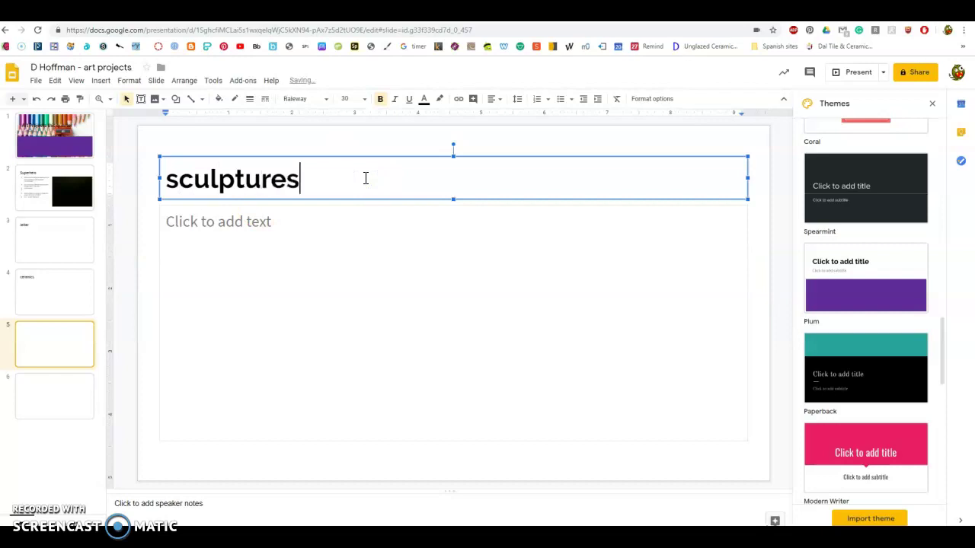
pyautogui.click(27, 409)
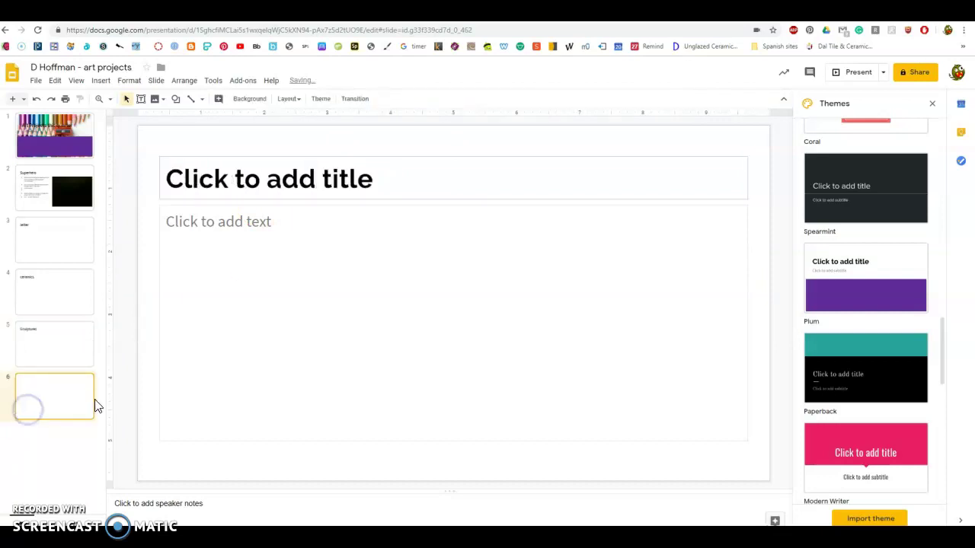
# Share the presentation with the teacher by entering their name and sending the invitation.
pyautogui.click(926, 75)
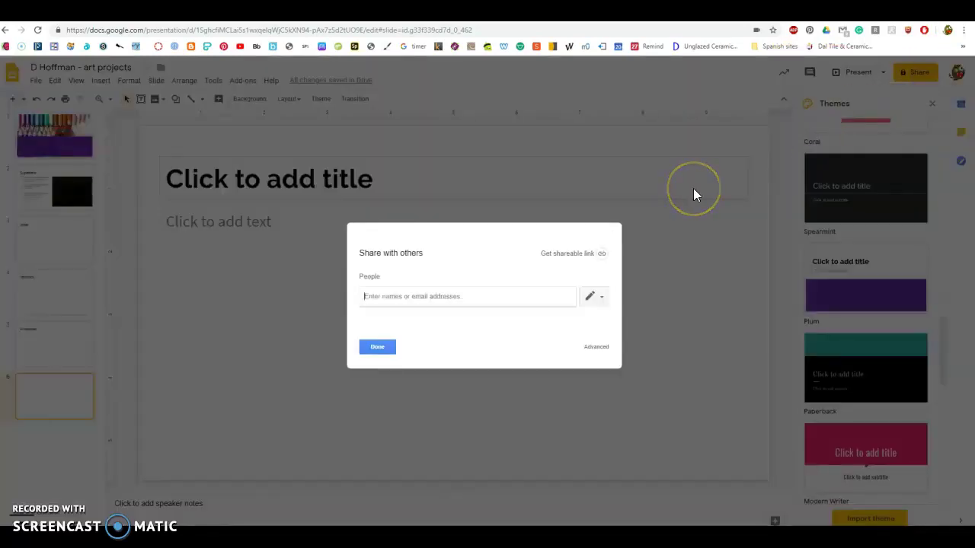
pyautogui.write('Dawn')
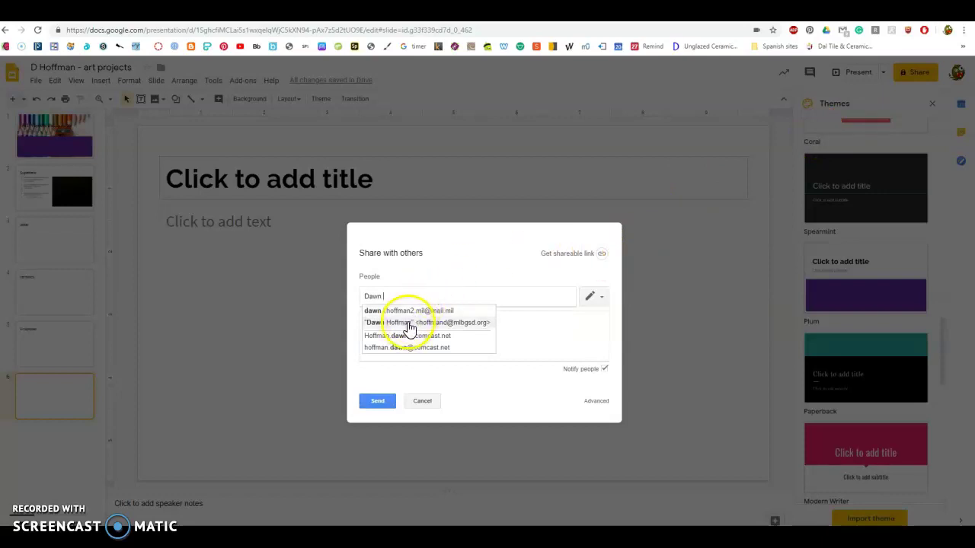
pyautogui.click(401, 326)
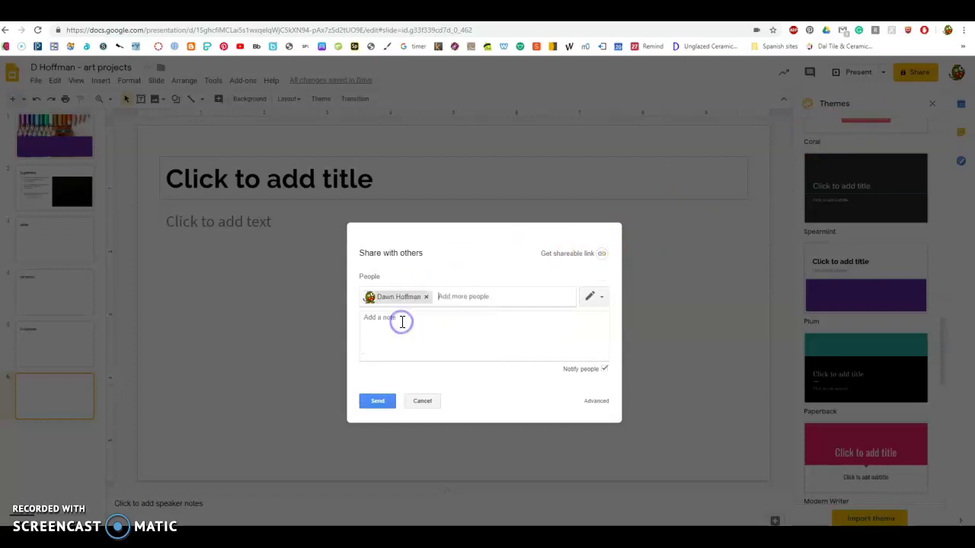
pyautogui.click(376, 400)
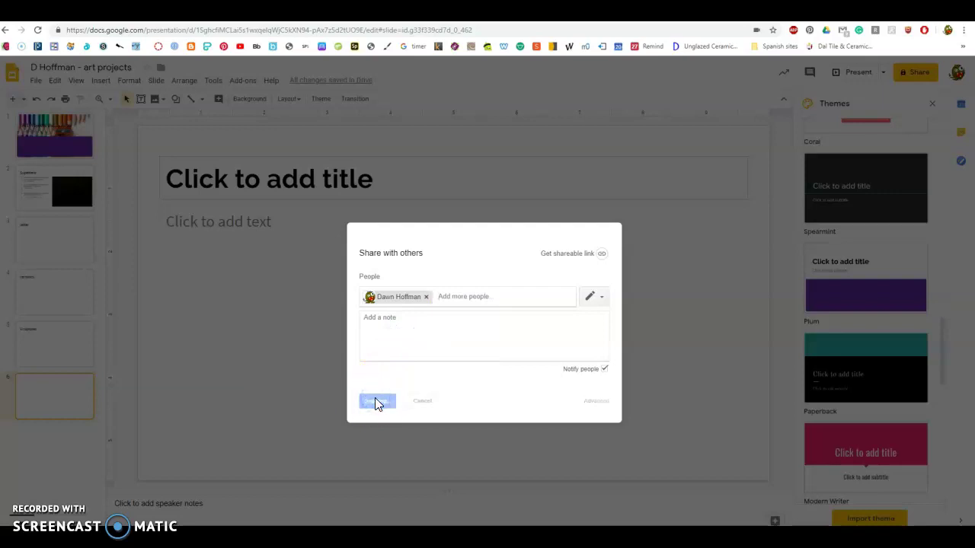